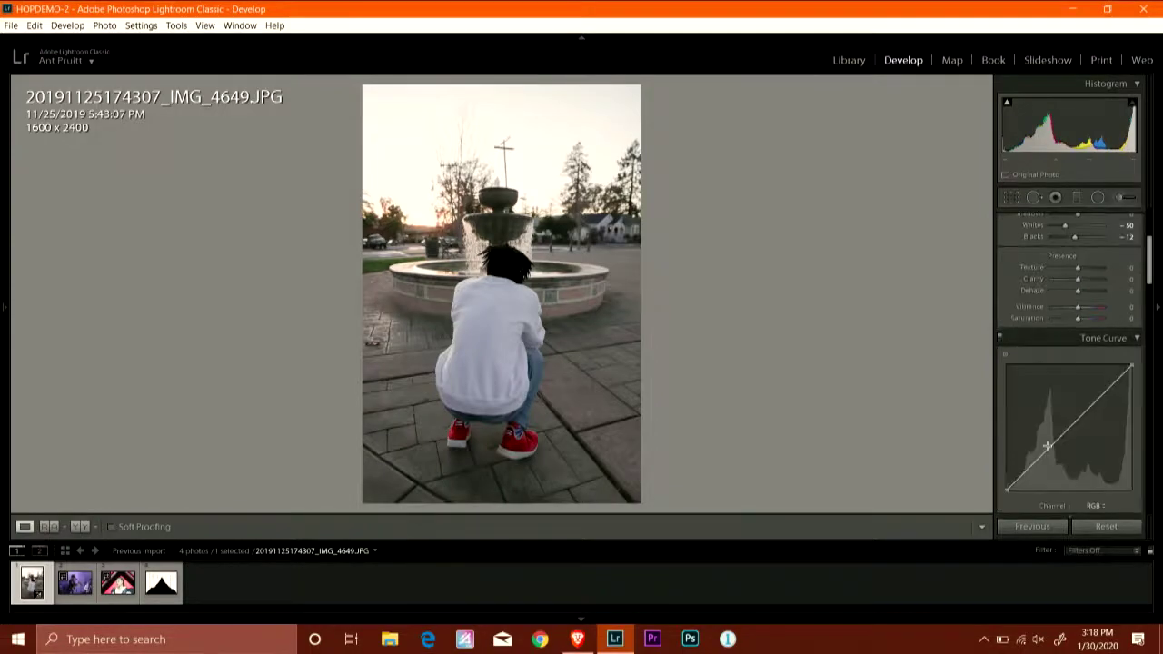
Step: Set Texture to +7, Clarity to +14, Vibrance to +2 and Saturation to +21 for the photo, and inspect the red shoes up close
{"action": "left_click_drag", "start_coordinate": [1079, 279], "coordinate": [1081, 267]}
{"action": "left_click_drag", "start_coordinate": [1081, 308], "coordinate": [1085, 317]}
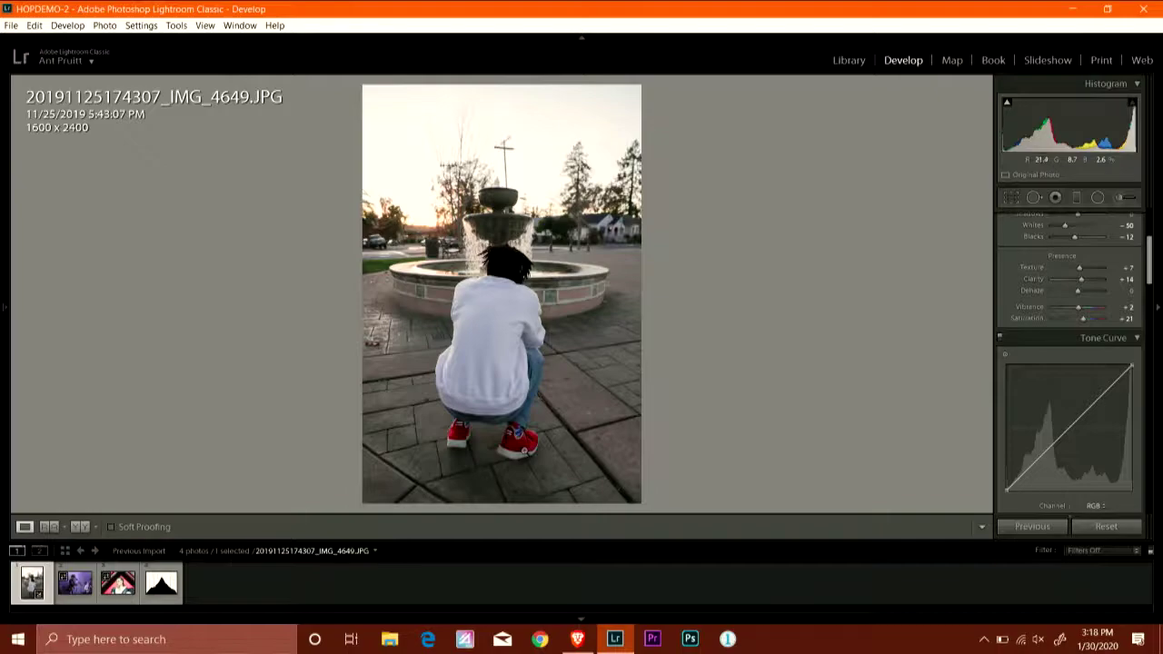
{"action": "left_click", "coordinate": [509, 481]}
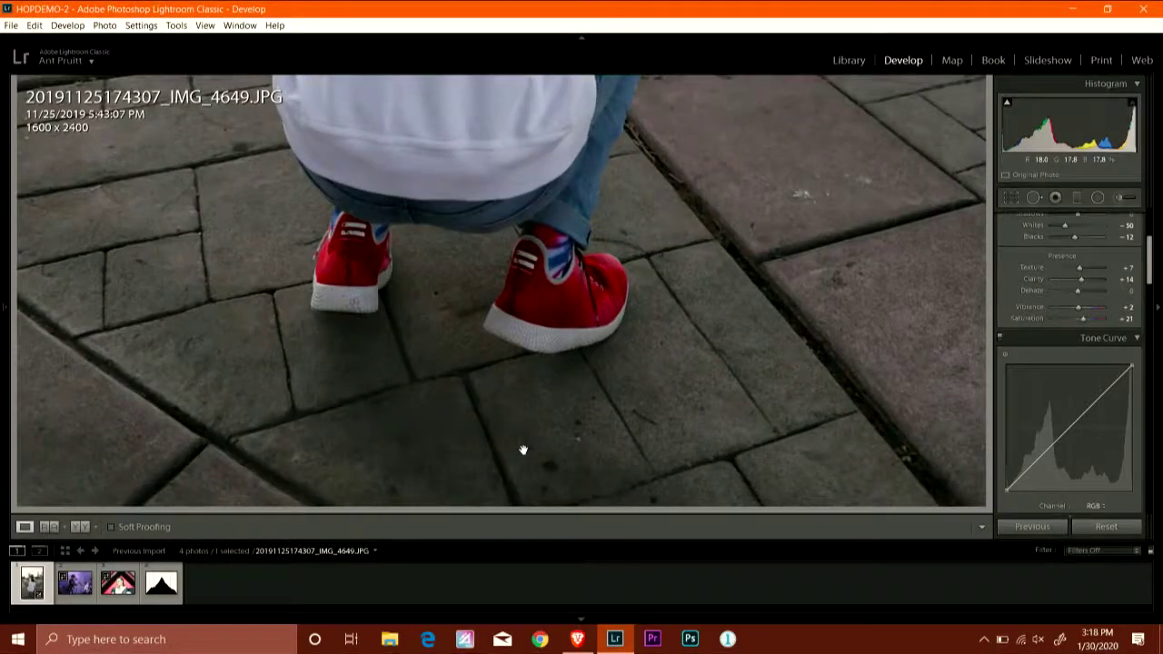
{"action": "left_click", "coordinate": [591, 389]}
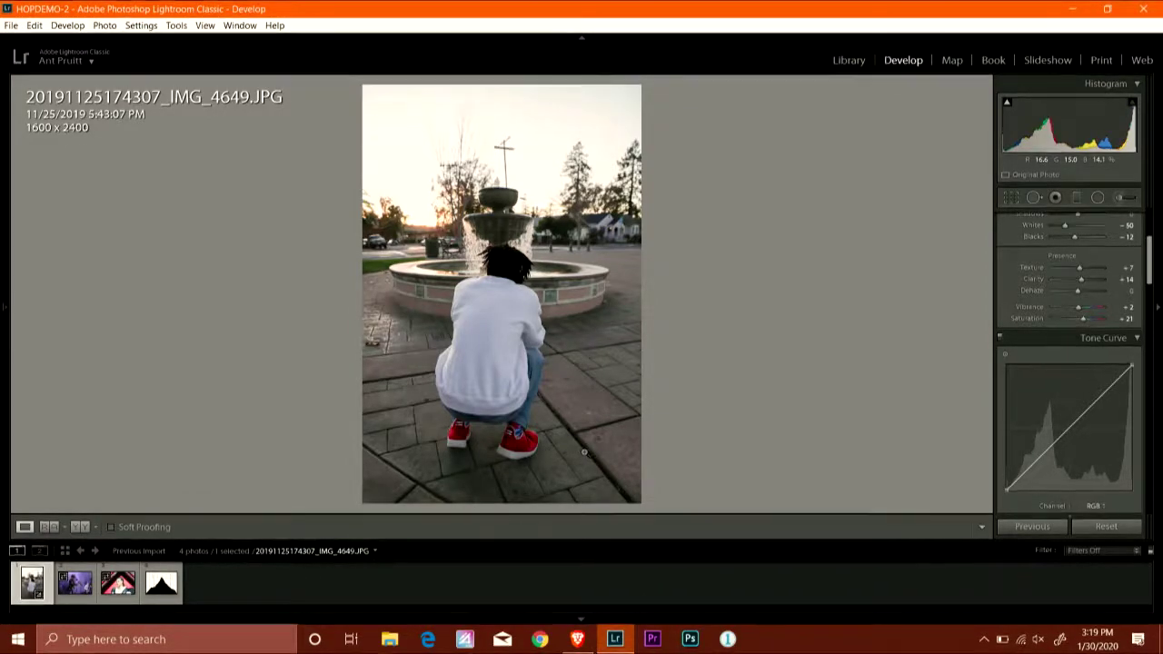
Step: Fully desaturate the photo by setting the global Saturation to -100
{"action": "left_click", "coordinate": [1086, 313]}
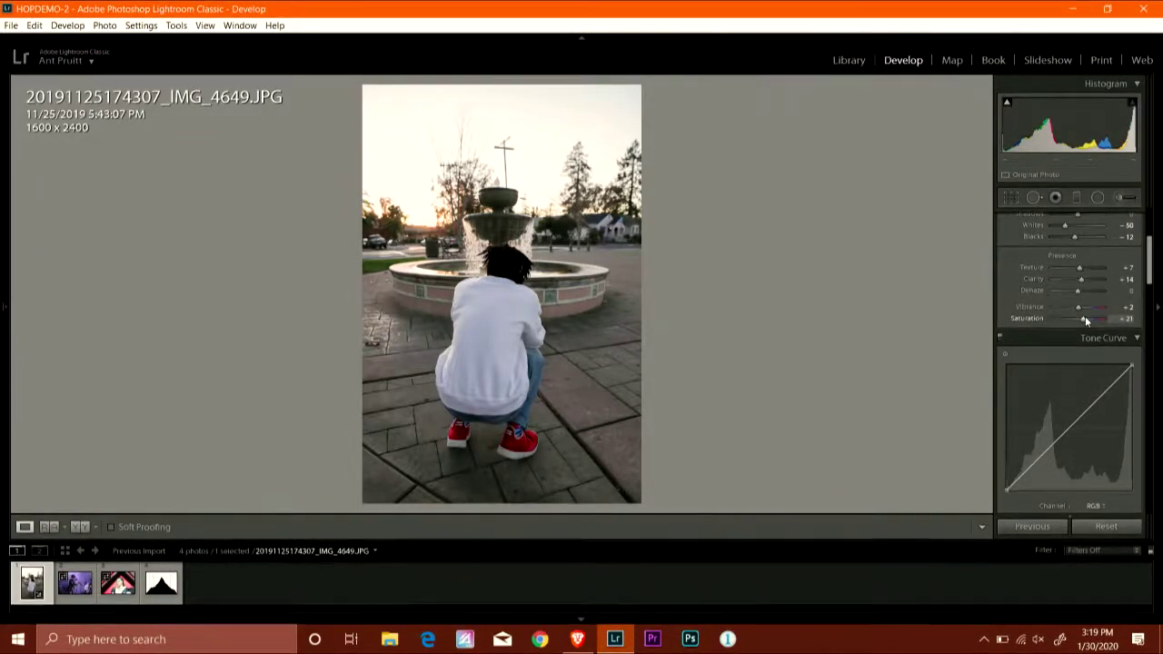
{"action": "left_click_drag", "start_coordinate": [1087, 319], "coordinate": [1040, 319]}
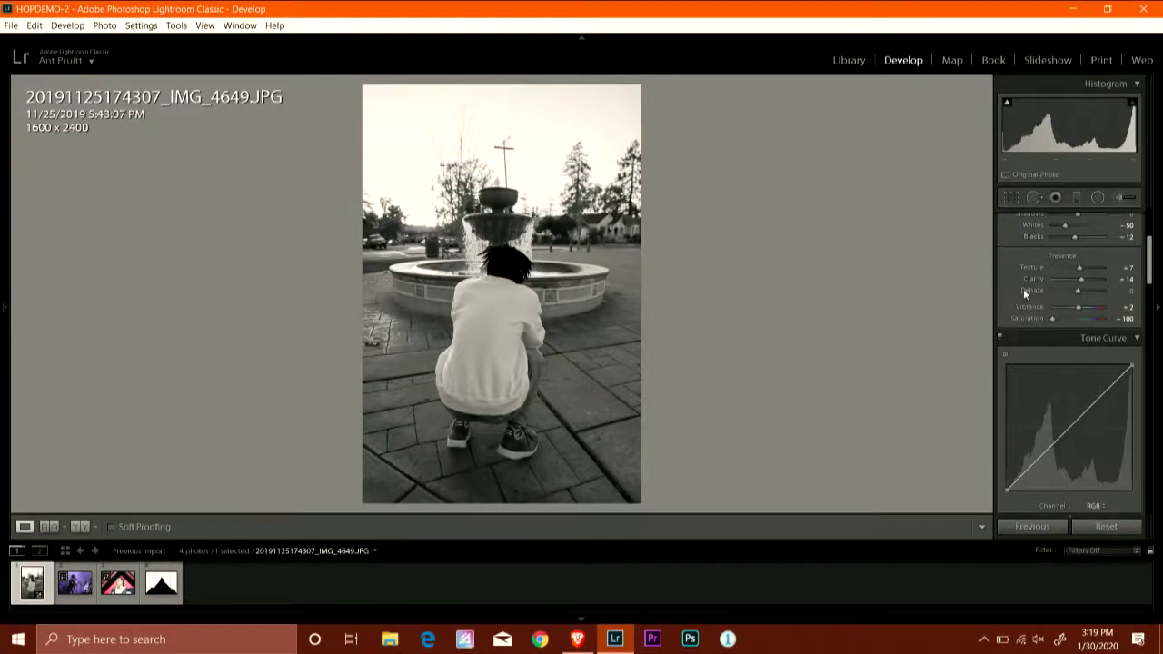
{"action": "scroll", "coordinate": [1023, 288], "scroll_direction": "down", "scroll_amount": 5}
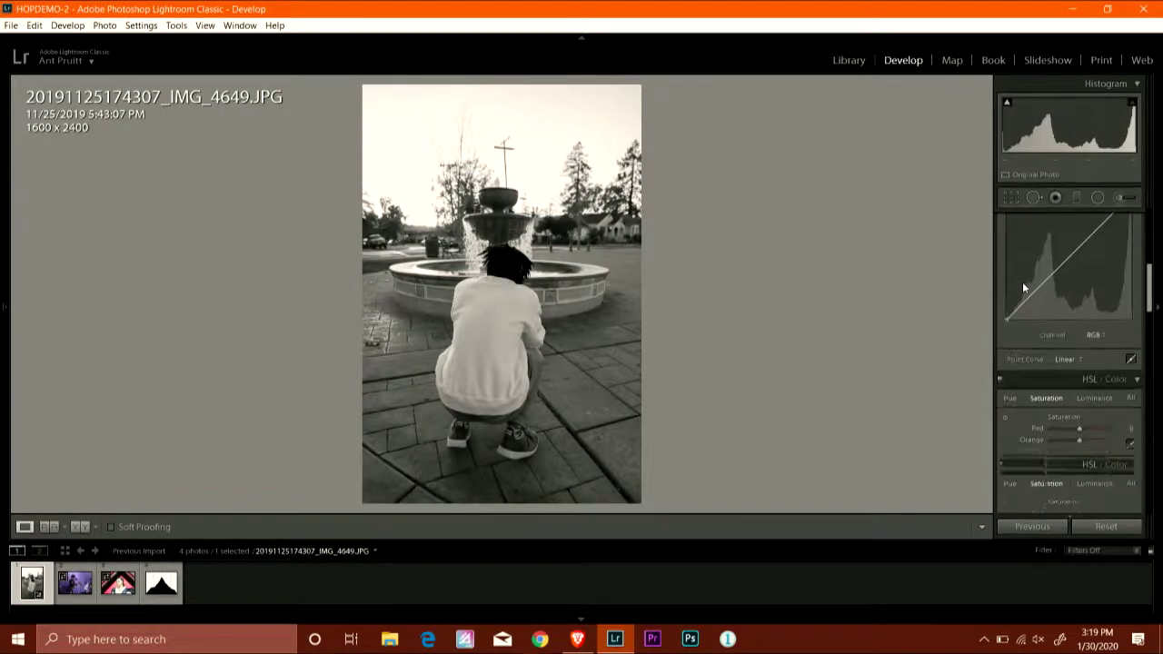
{"action": "scroll", "coordinate": [1036, 300], "scroll_direction": "up", "scroll_amount": 5}
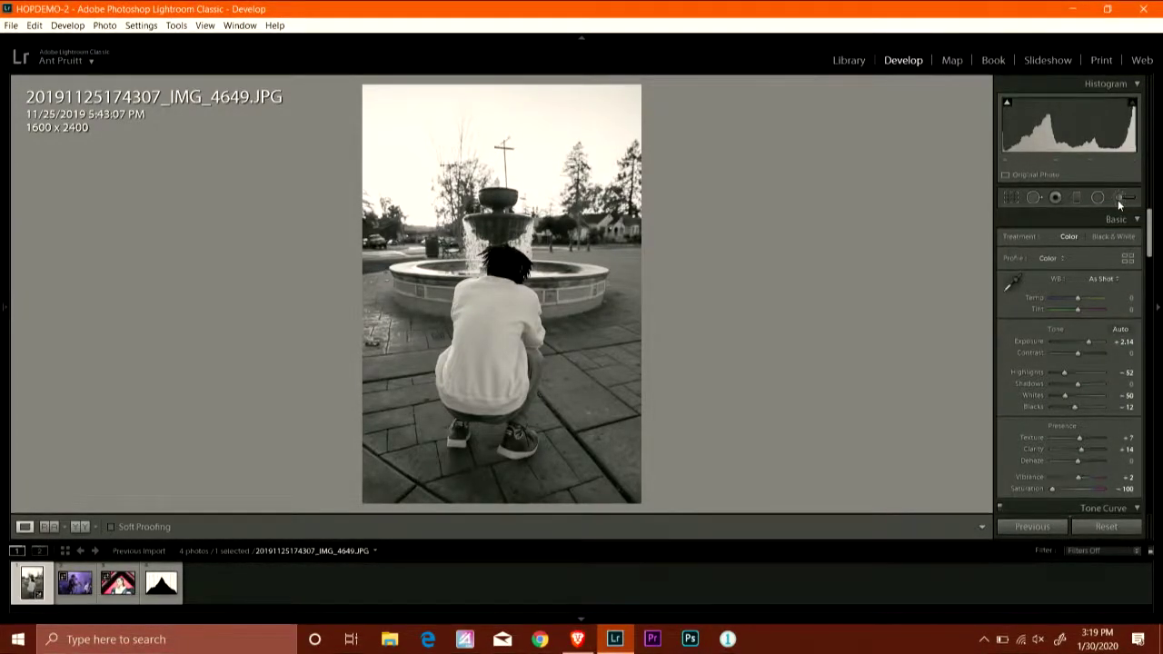
Step: Activate the Adjustment Brush with the Saturation effect and set its Saturation to 26
{"action": "left_click", "coordinate": [1118, 199]}
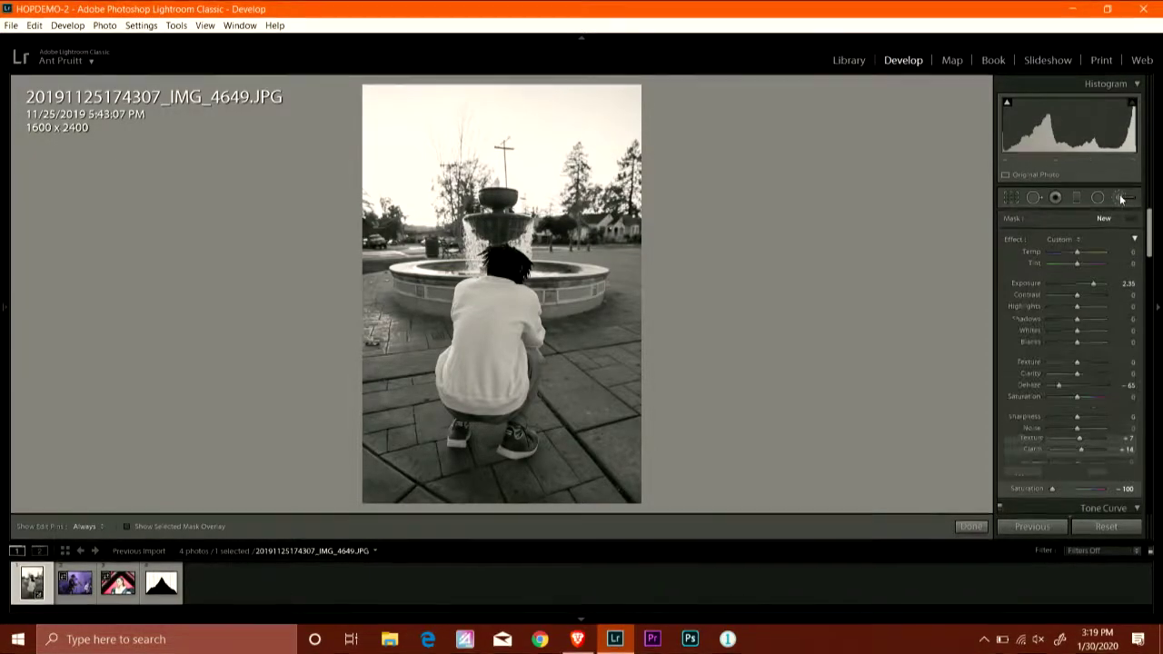
{"action": "left_click", "coordinate": [1118, 199]}
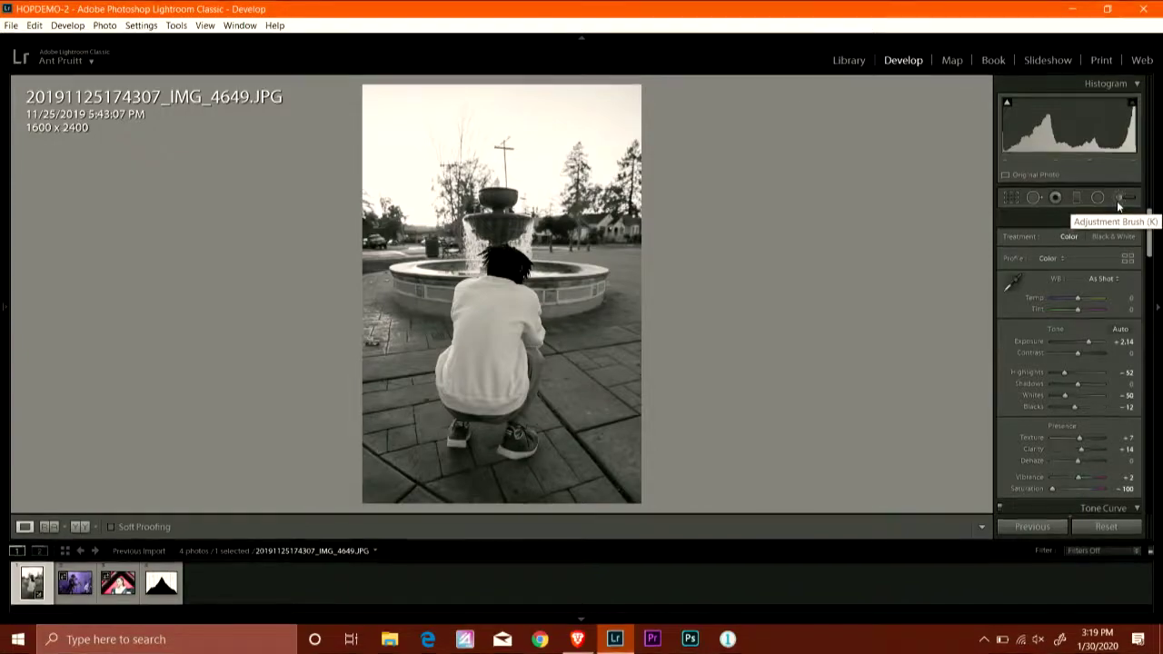
{"action": "left_click", "coordinate": [1117, 200]}
{"action": "left_click", "coordinate": [1117, 201]}
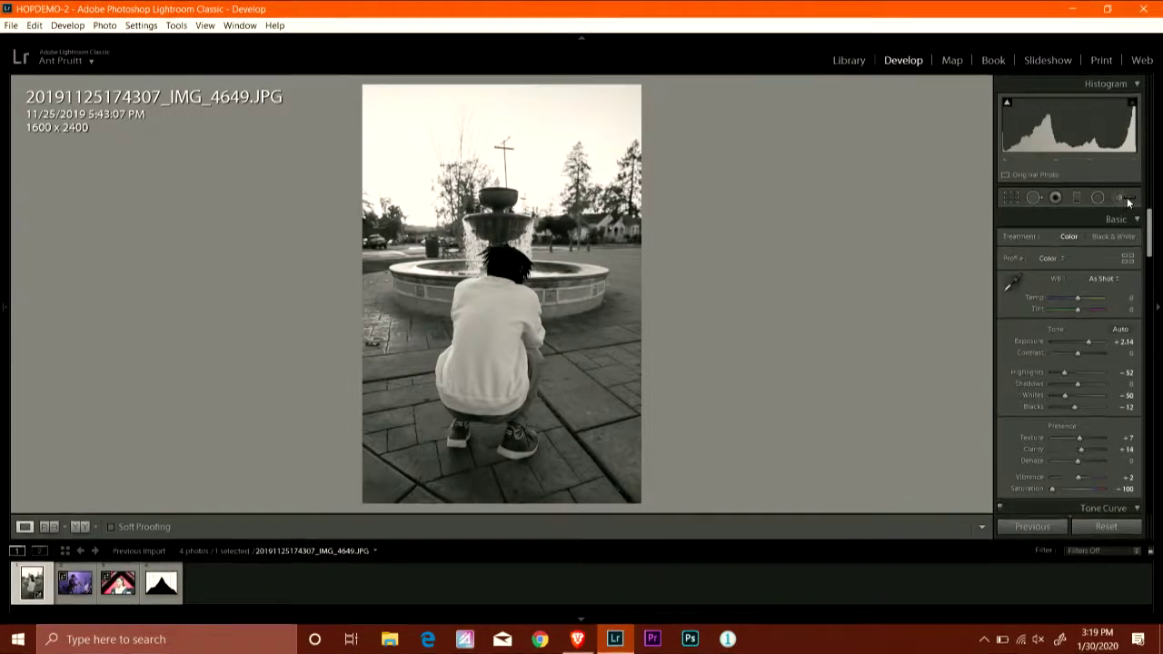
{"action": "left_click", "coordinate": [1077, 238]}
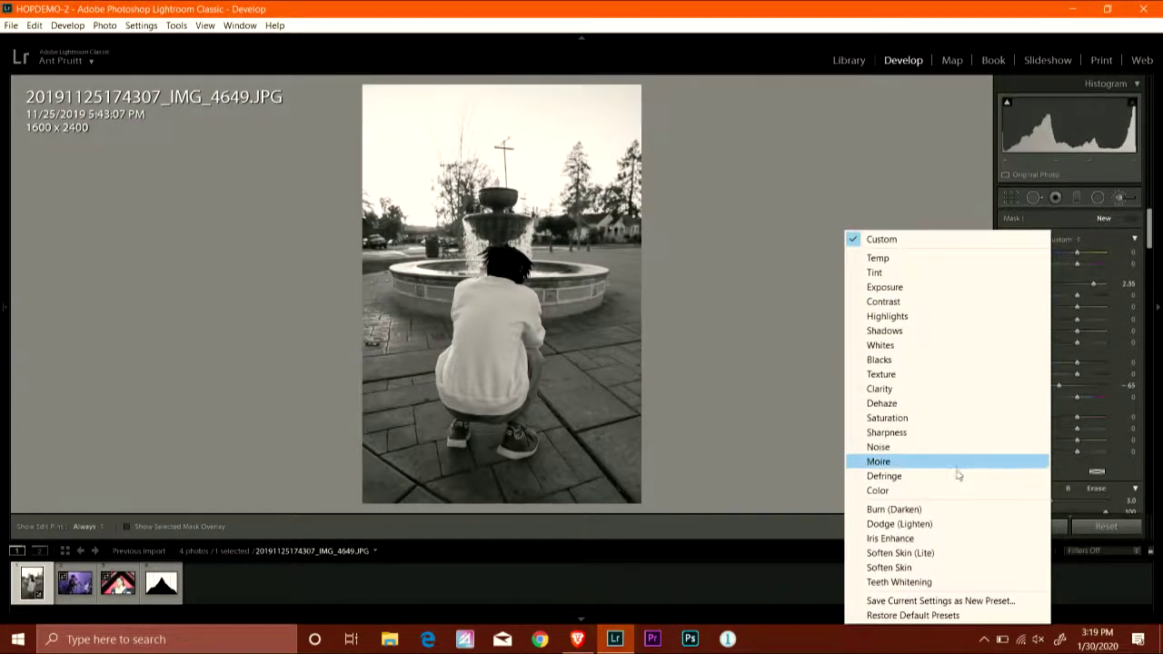
{"action": "left_click", "coordinate": [887, 418]}
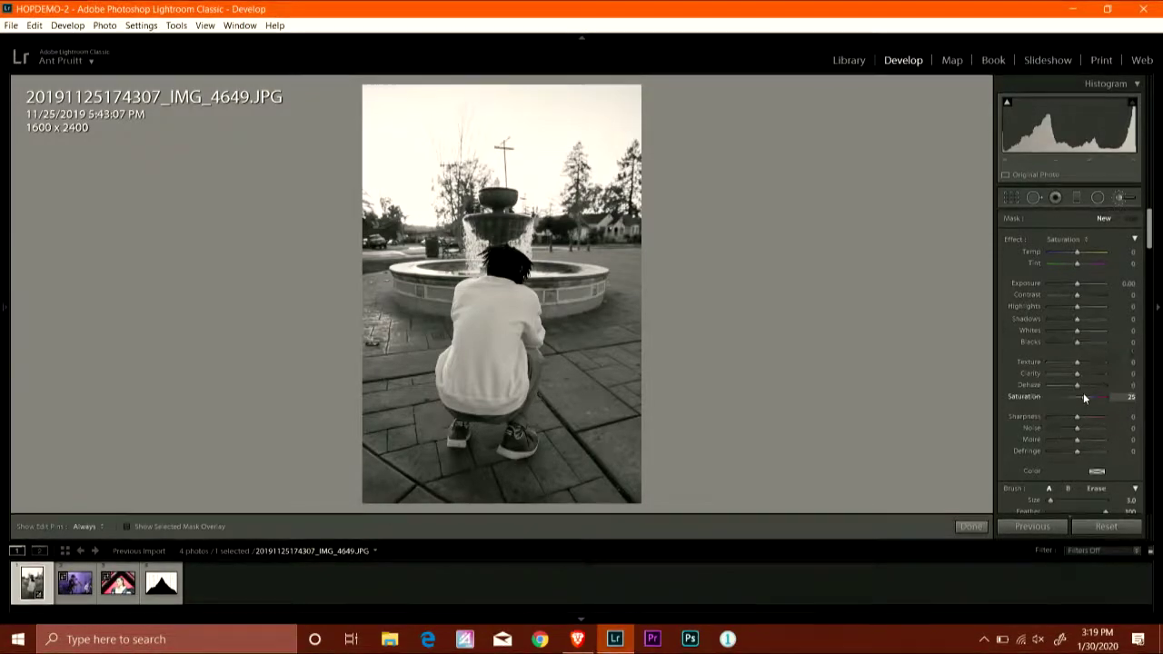
{"action": "left_click_drag", "start_coordinate": [1087, 394], "coordinate": [1087, 397]}
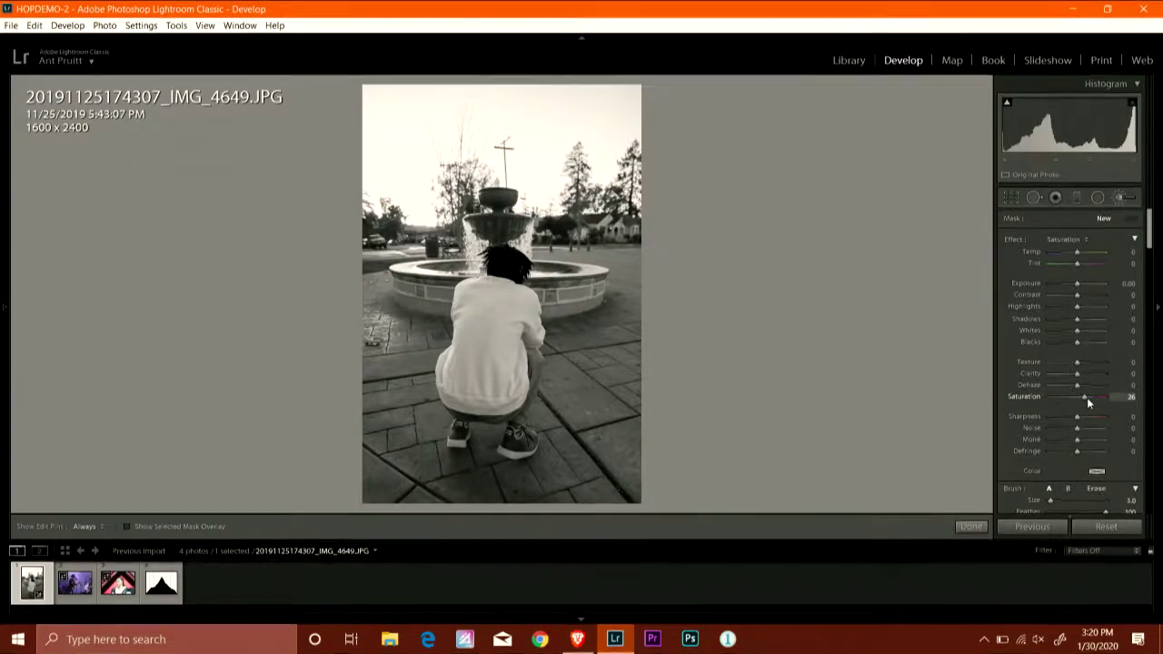
Step: Try to bring color back to the shoes by painting with the Saturation brush at size 4.0
{"action": "left_click", "coordinate": [523, 466]}
{"action": "key", "text": "h"}
{"action": "key", "text": "bracketright"}
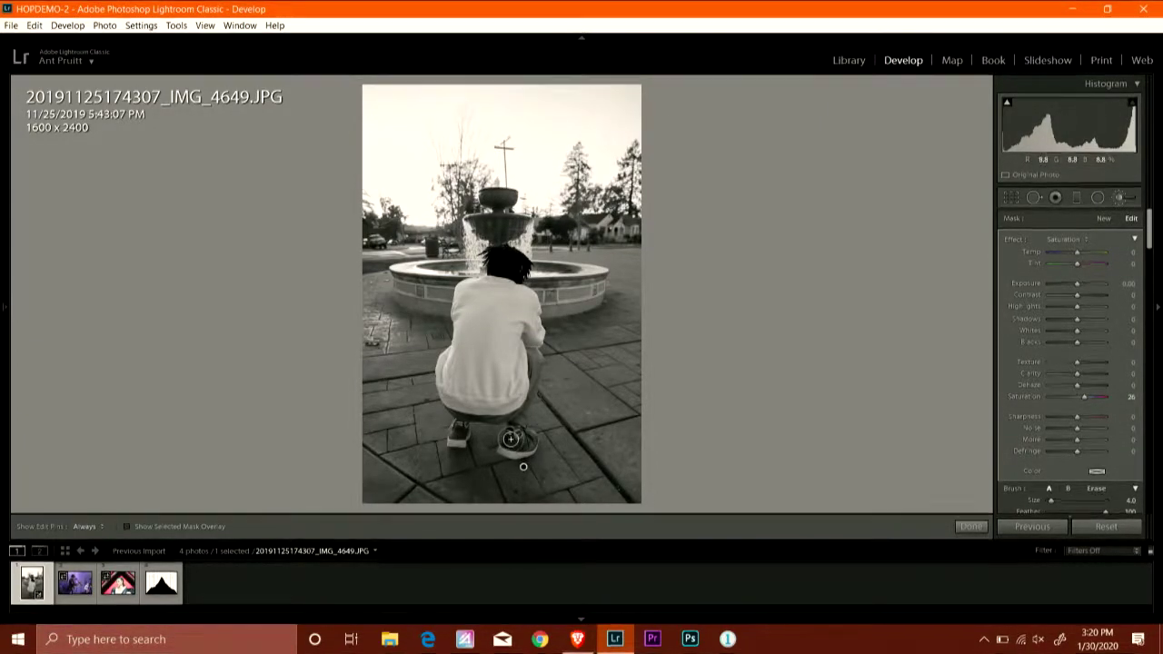
{"action": "key", "text": "h"}
{"action": "key", "text": "ctrl+equal"}
{"action": "key", "text": "z"}
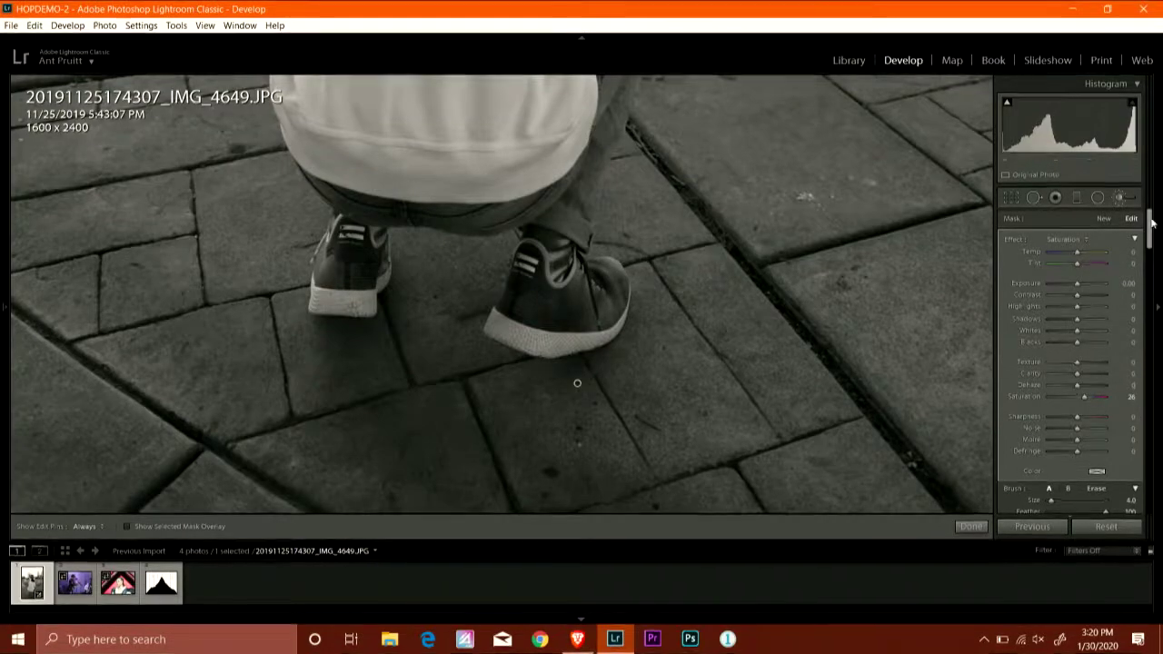
Step: Set the Adjustment Brush's Density to 100
{"action": "left_click_drag", "start_coordinate": [1152, 218], "coordinate": [1152, 234]}
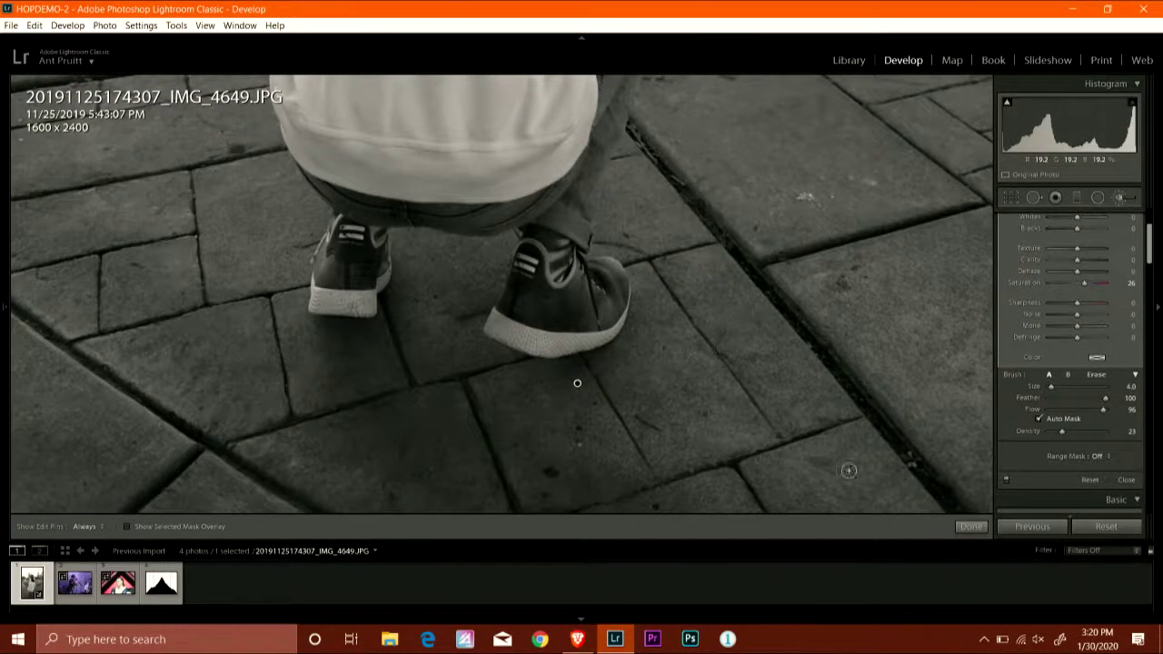
{"action": "key", "text": "h"}
{"action": "key", "text": "h"}
{"action": "left_click_drag", "start_coordinate": [1087, 282], "coordinate": [1109, 283]}
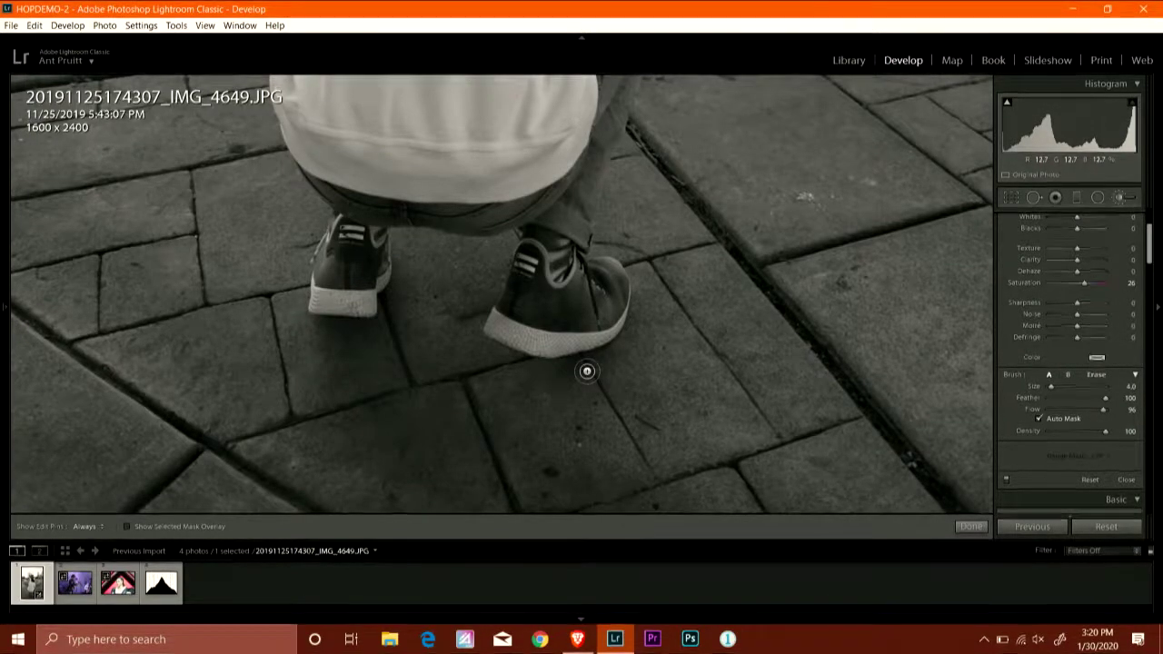
Step: Leave the Adjustment Brush and restore the photo's color by setting the global Saturation to -2
{"action": "key", "text": "z"}
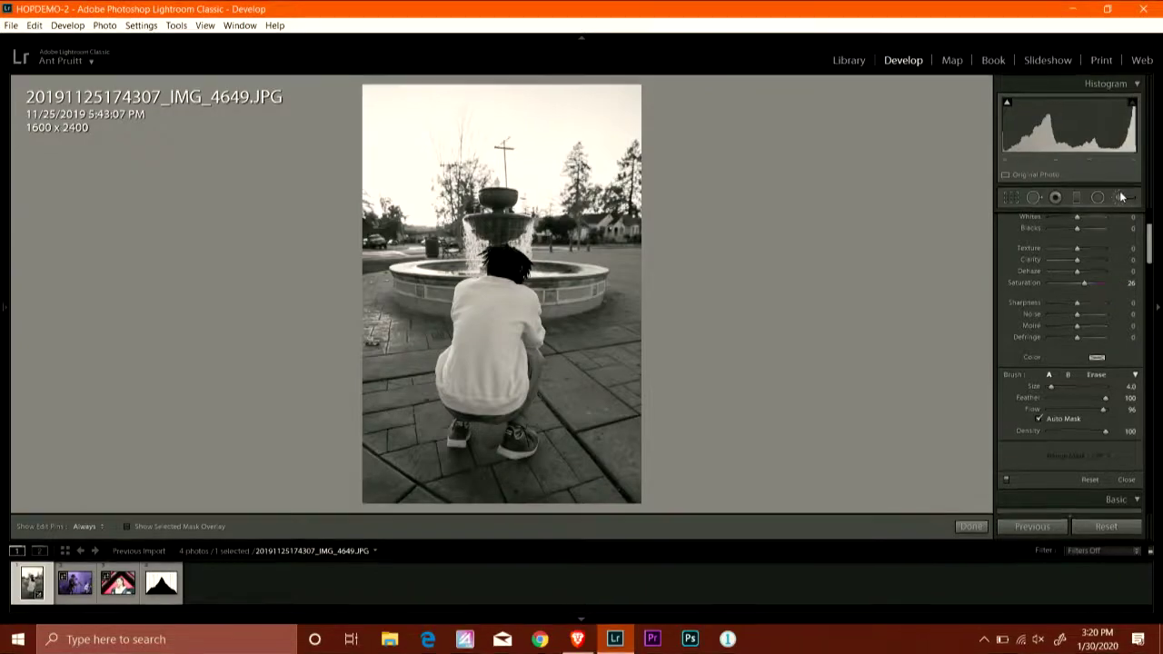
{"action": "key", "text": "k"}
{"action": "left_click_drag", "start_coordinate": [1051, 374], "coordinate": [1073, 375]}
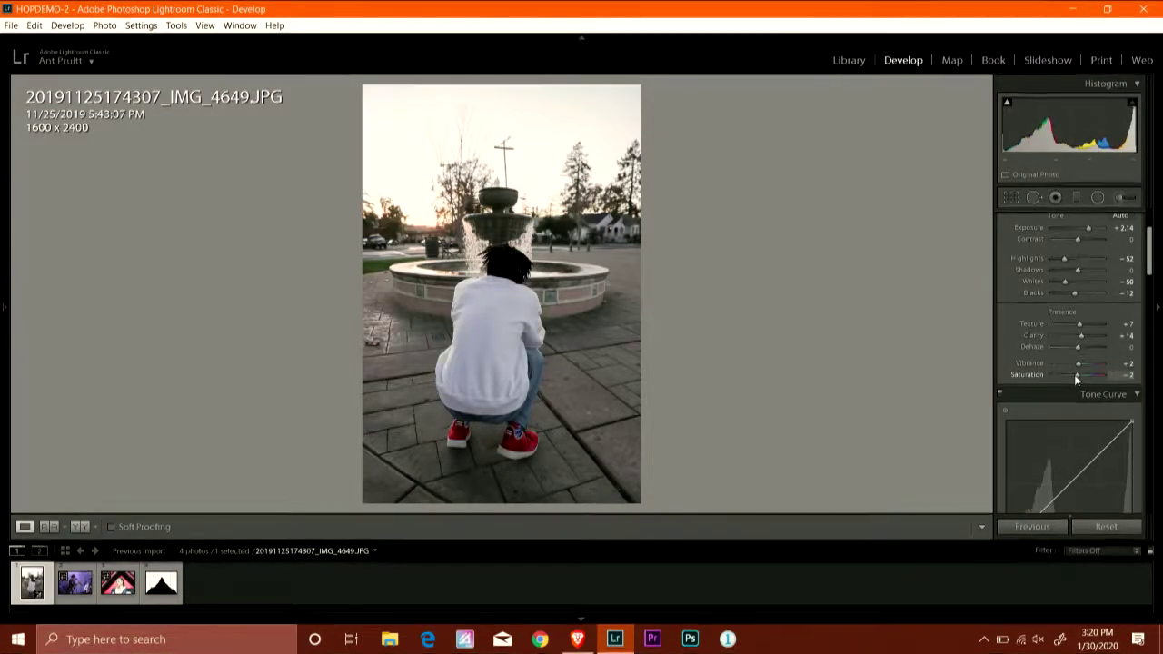
Step: Paint an Adjustment Brush mask over the red shoes with Saturation at 26
{"action": "left_click", "coordinate": [1118, 199]}
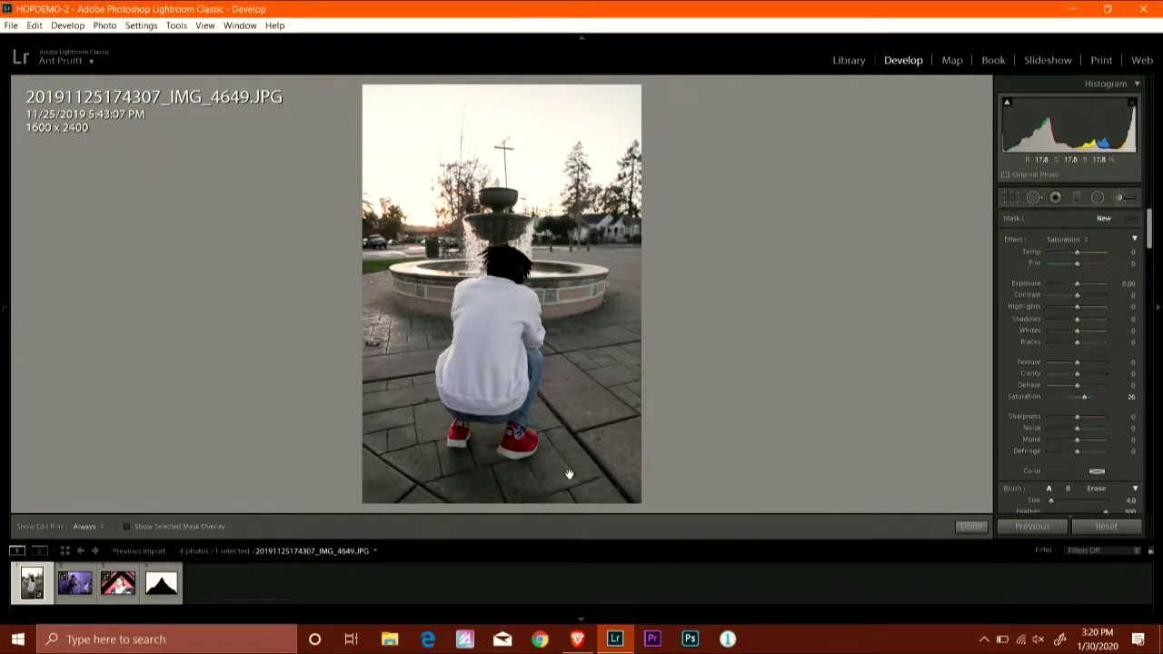
{"action": "left_click_drag", "start_coordinate": [569, 473], "coordinate": [590, 459]}
{"action": "key", "text": "z"}
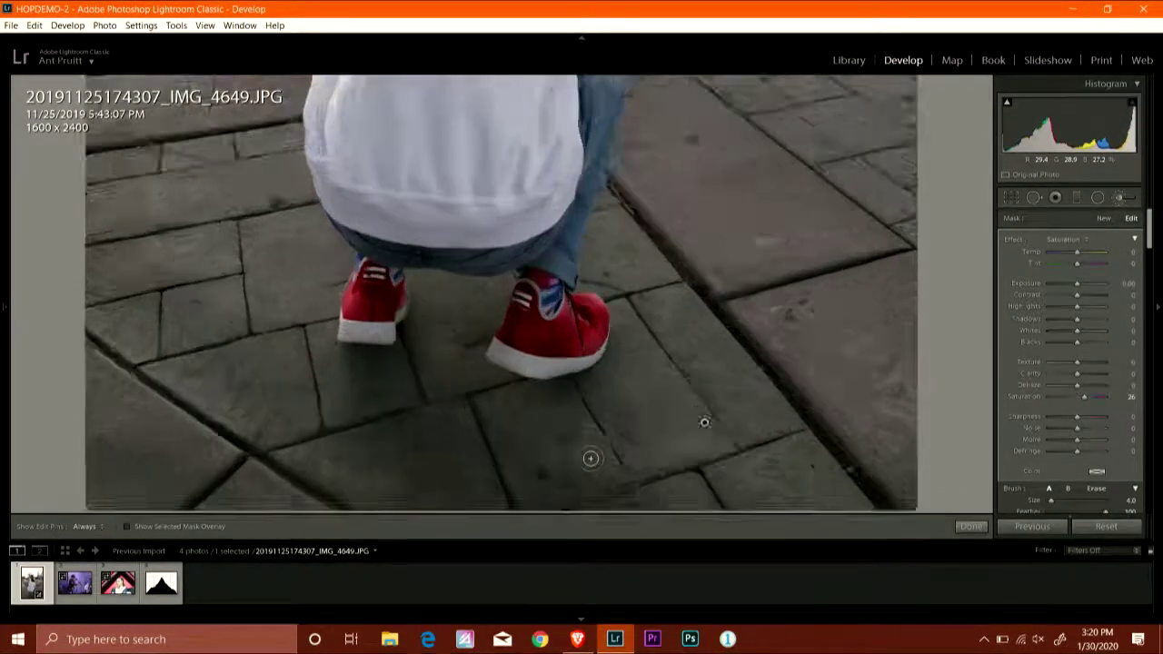
{"action": "key", "text": "h"}
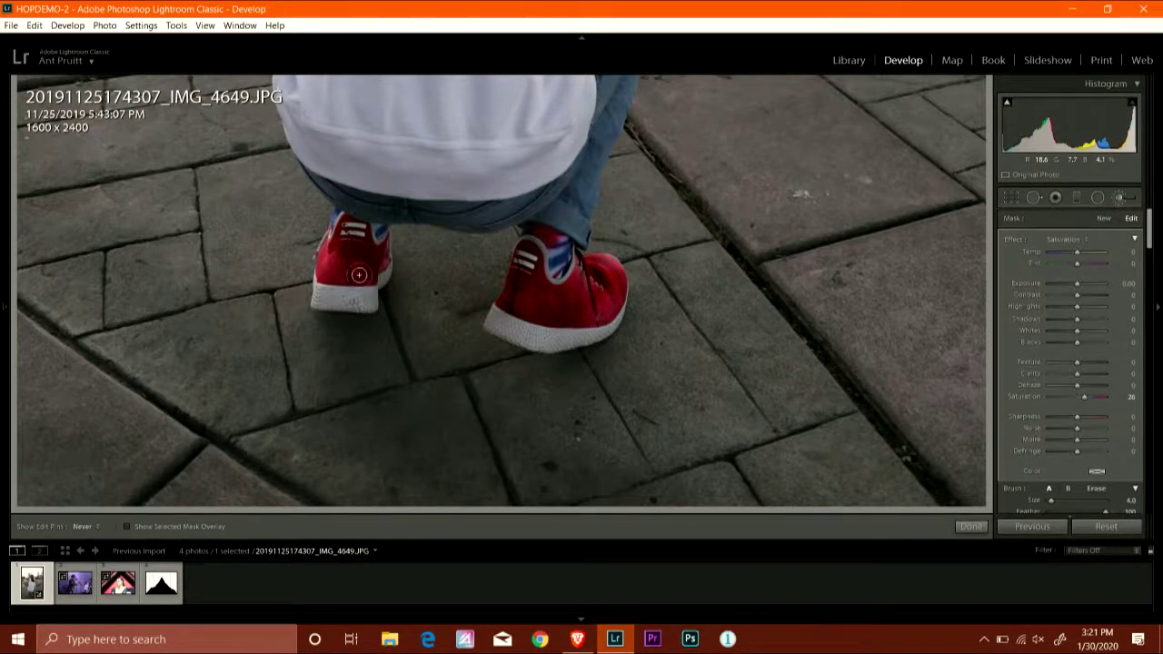
Step: Set the shoe brush adjustment's Saturation to 70, and delete that adjustment from the photo
{"action": "key", "text": "h"}
{"action": "left_click_drag", "start_coordinate": [1086, 400], "coordinate": [1098, 397]}
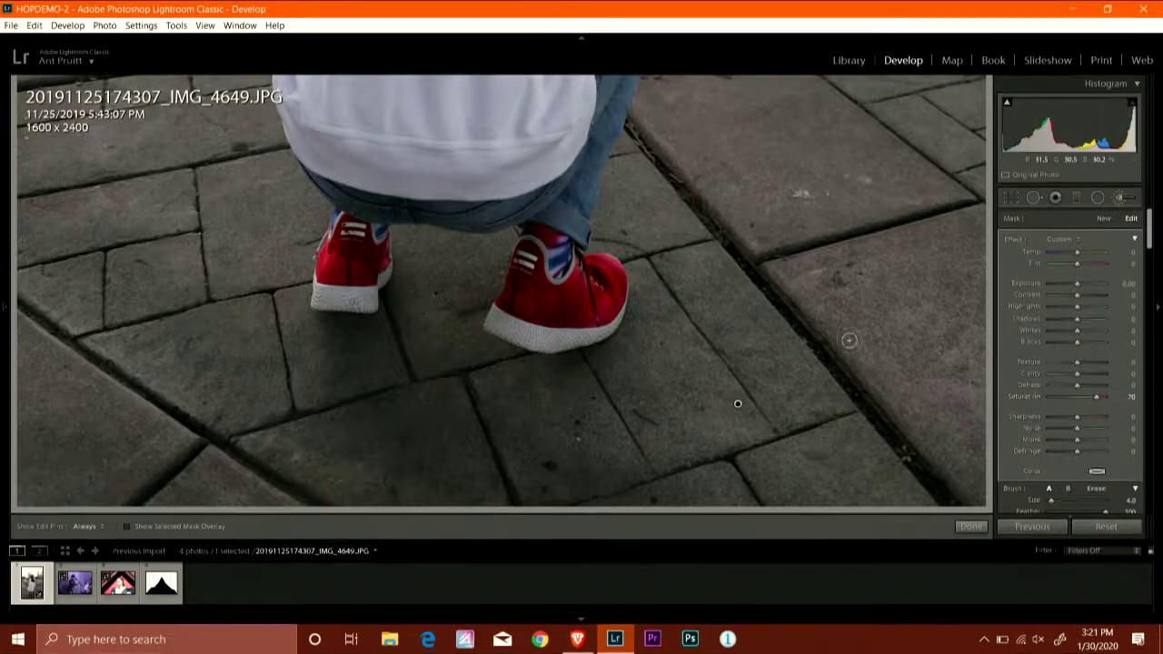
{"action": "key", "text": "z"}
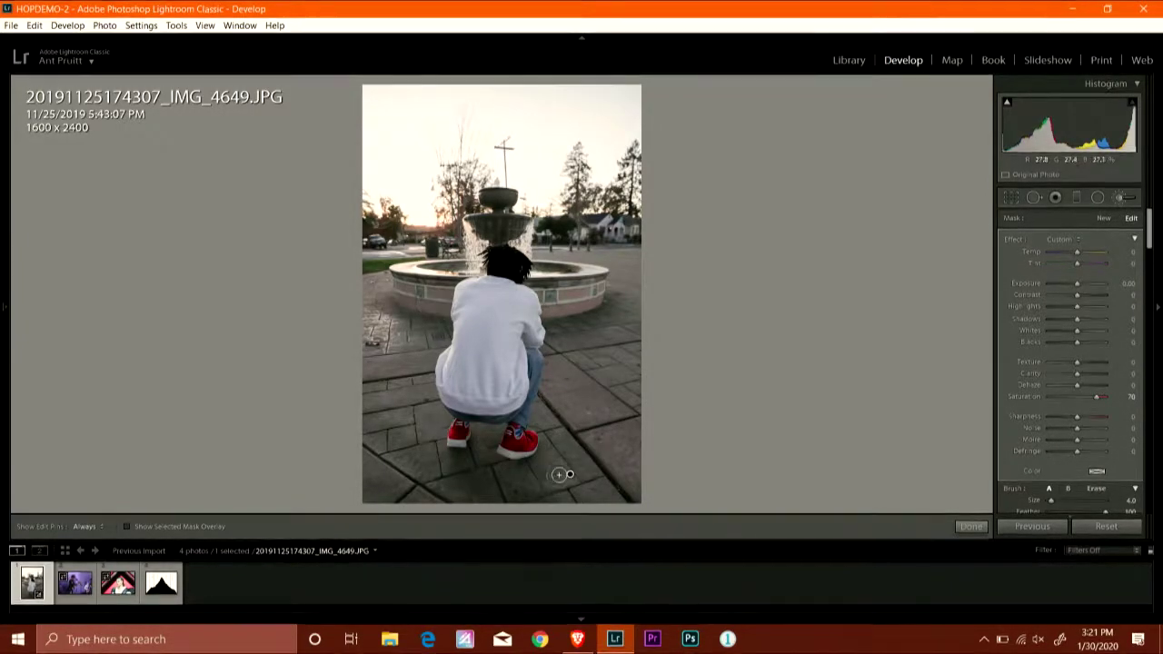
{"action": "right_click", "coordinate": [569, 474]}
{"action": "left_click", "coordinate": [609, 500]}
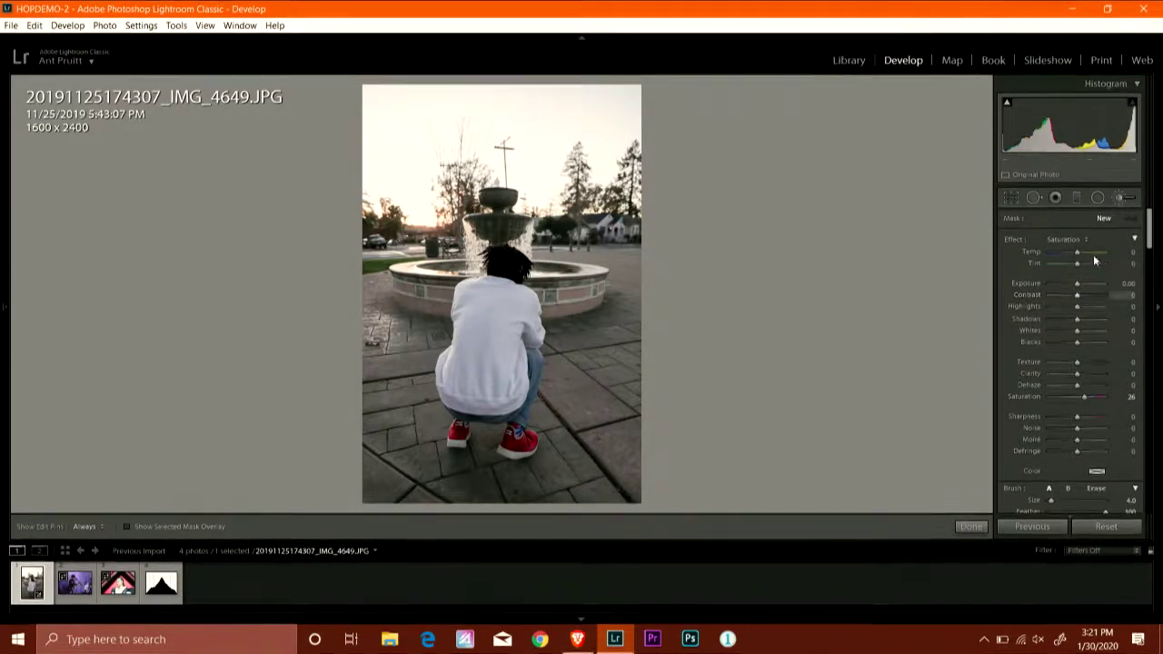
Step: Set the Red saturation in the HSL adjustments to -100 and inspect the shoes up close
{"action": "scroll", "coordinate": [1109, 261], "scroll_direction": "down", "scroll_amount": 10}
{"action": "scroll", "coordinate": [1111, 263], "scroll_direction": "down", "scroll_amount": 10}
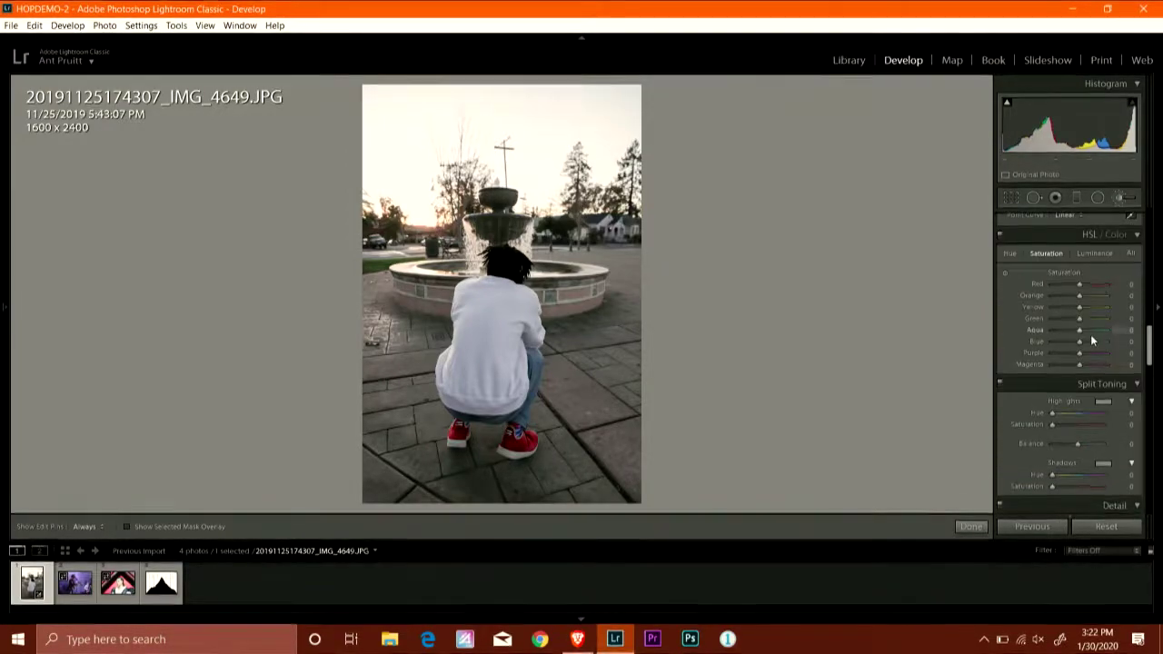
{"action": "scroll", "coordinate": [1091, 327], "scroll_direction": "up", "scroll_amount": 2}
{"action": "left_click", "coordinate": [1090, 322]}
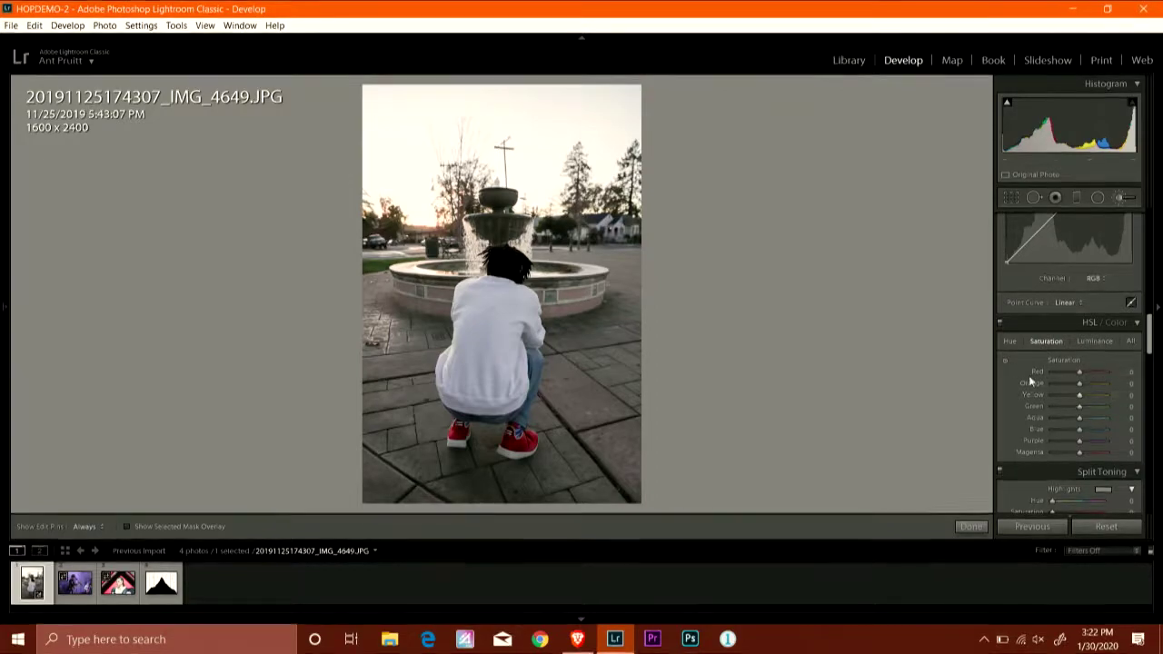
{"action": "left_click", "coordinate": [1036, 341]}
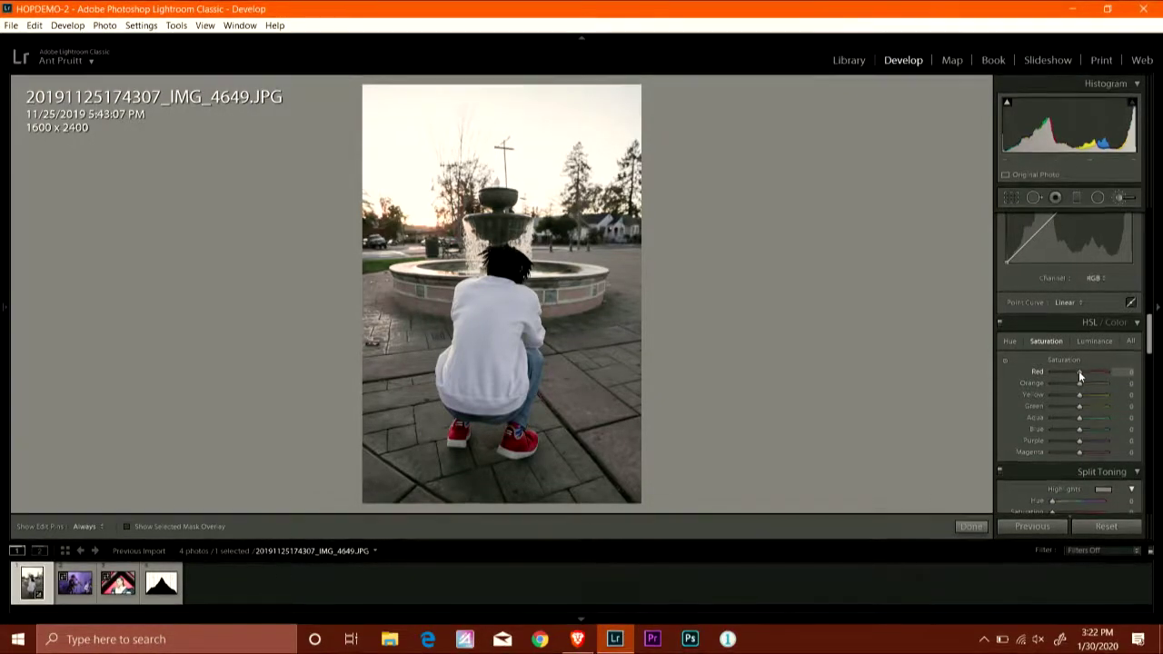
{"action": "left_click_drag", "start_coordinate": [1076, 373], "coordinate": [1034, 377]}
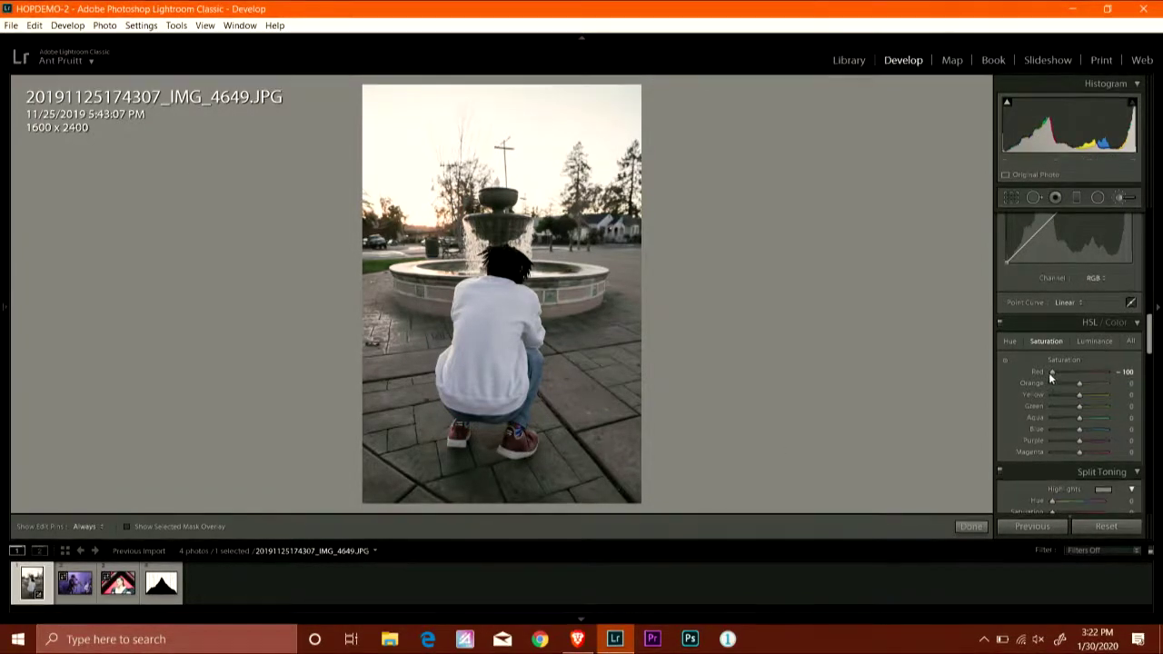
{"action": "key", "text": "z"}
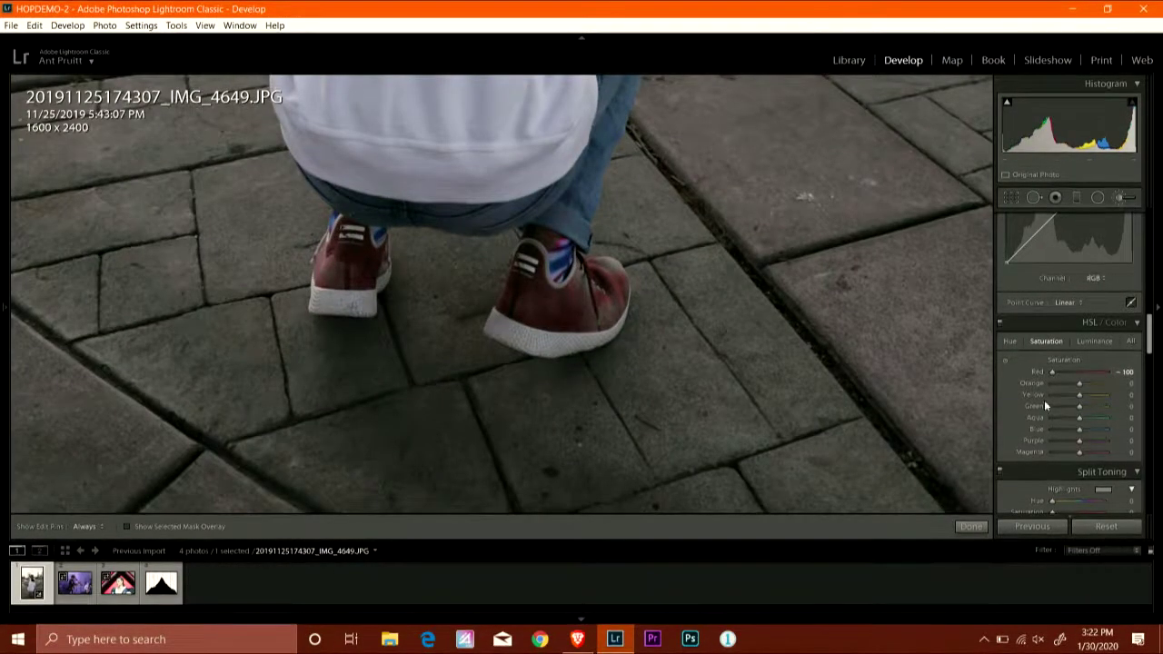
Step: Set the Red saturation to +49 and the Blue saturation to +60 in the HSL adjustments
{"action": "left_click_drag", "start_coordinate": [1054, 371], "coordinate": [1099, 372]}
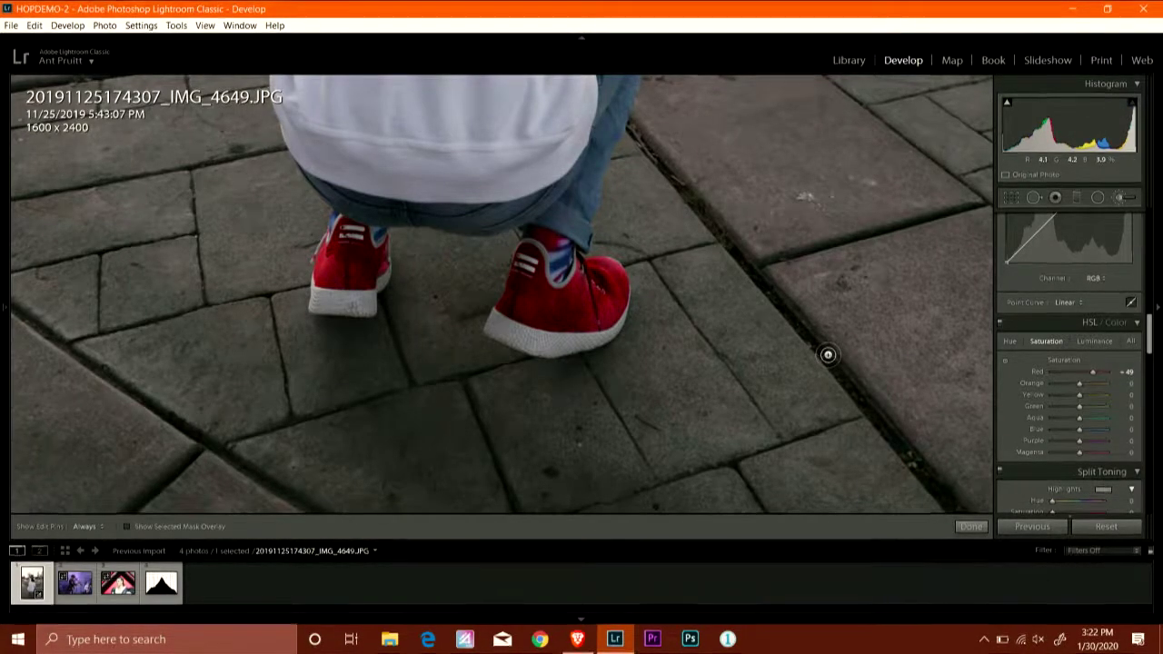
{"action": "key", "text": "z"}
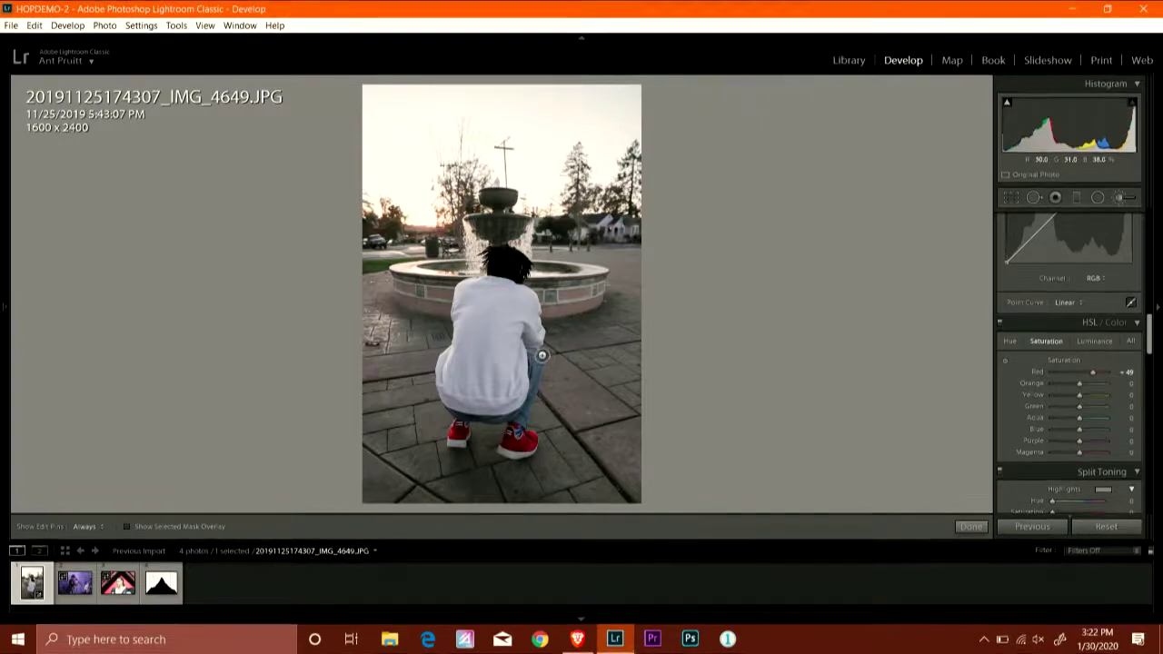
{"action": "left_click", "coordinate": [1080, 429]}
{"action": "left_click_drag", "start_coordinate": [1080, 433], "coordinate": [1097, 420]}
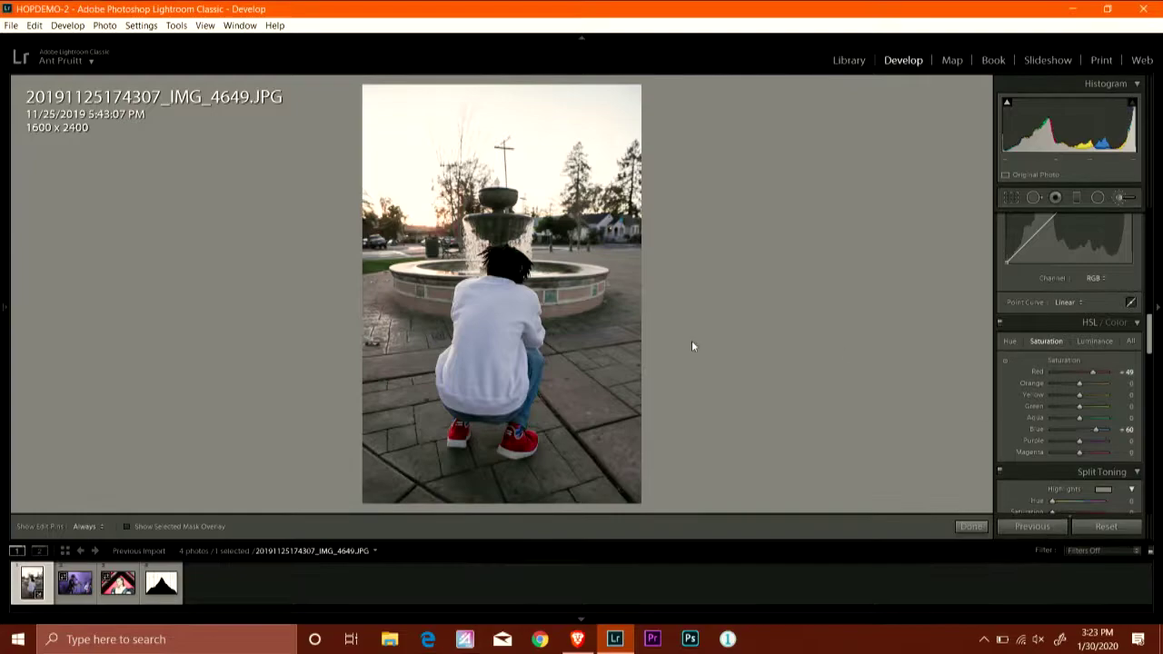
{"action": "left_click", "coordinate": [1004, 362]}
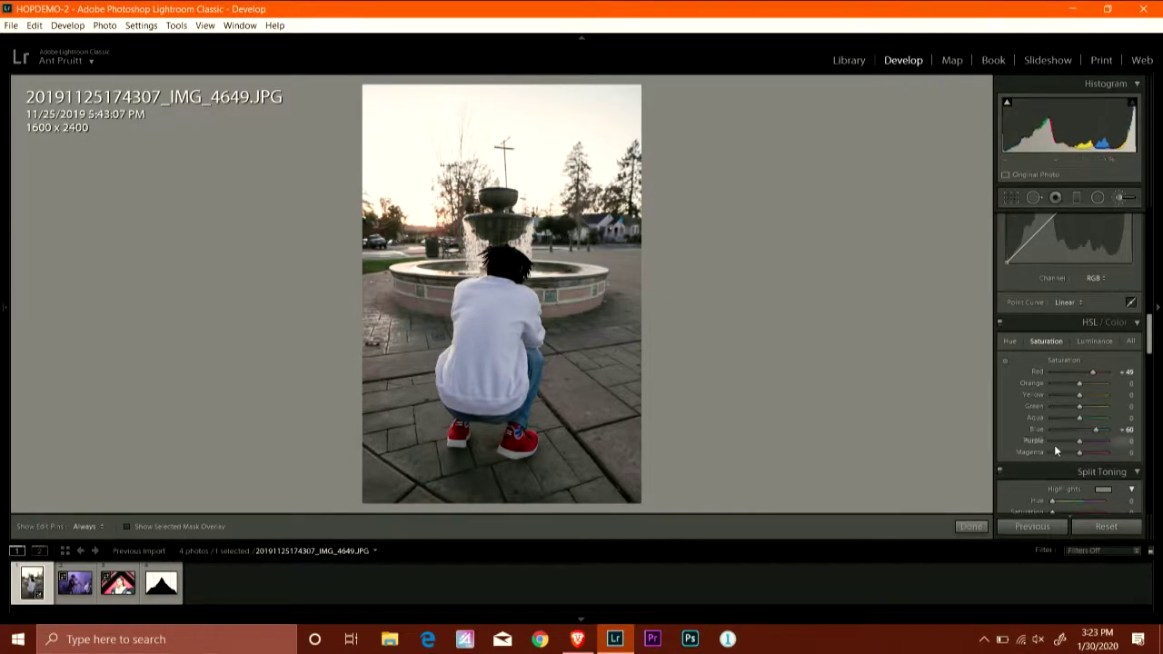
{"action": "scroll", "coordinate": [1093, 413], "scroll_direction": "down", "scroll_amount": 2}
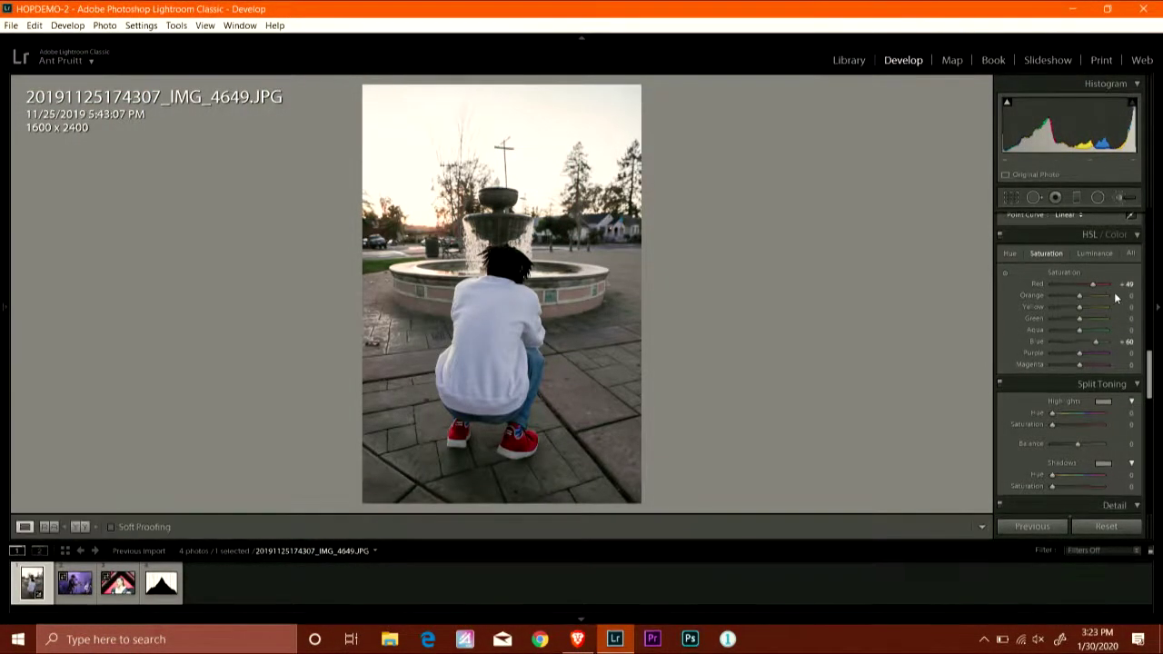
Step: Start a new Adjustment Brush mask with the Dodge (Lighten) effect preset
{"action": "scroll", "coordinate": [1112, 272], "scroll_direction": "up", "scroll_amount": 5}
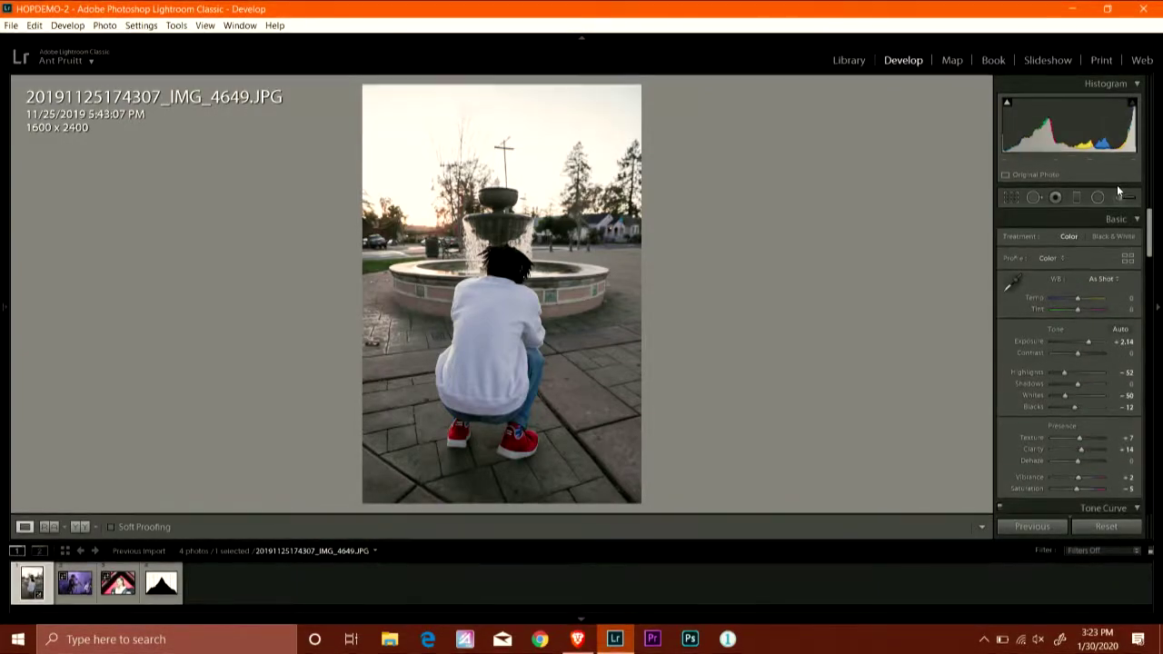
{"action": "key", "text": "k"}
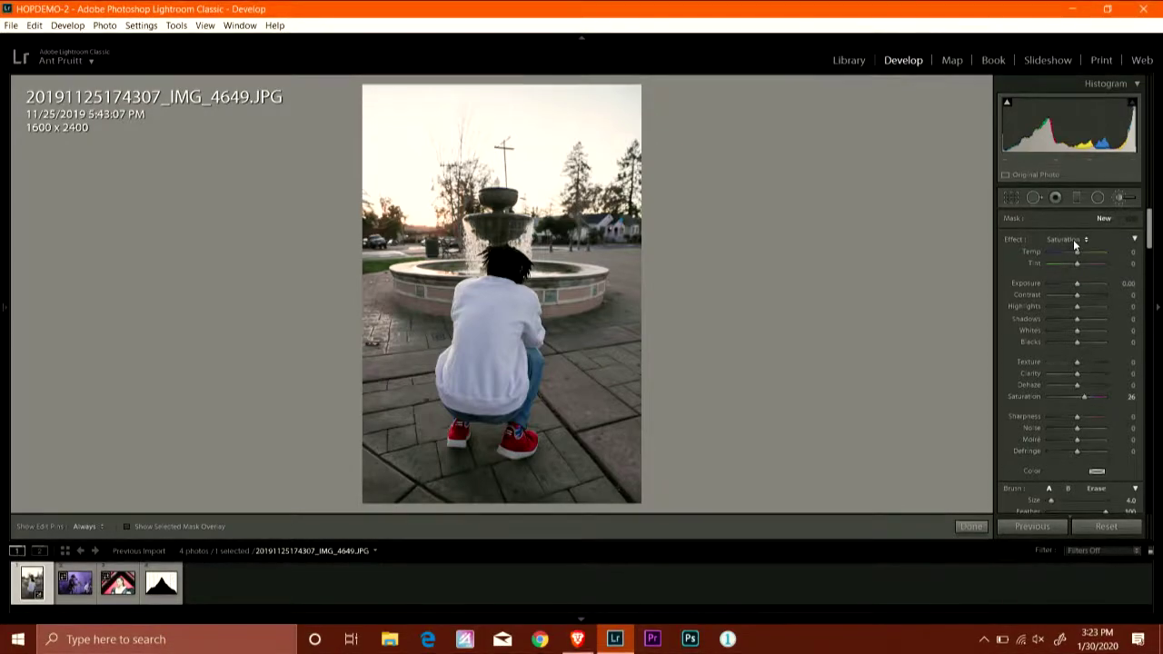
{"action": "left_click", "coordinate": [1073, 239]}
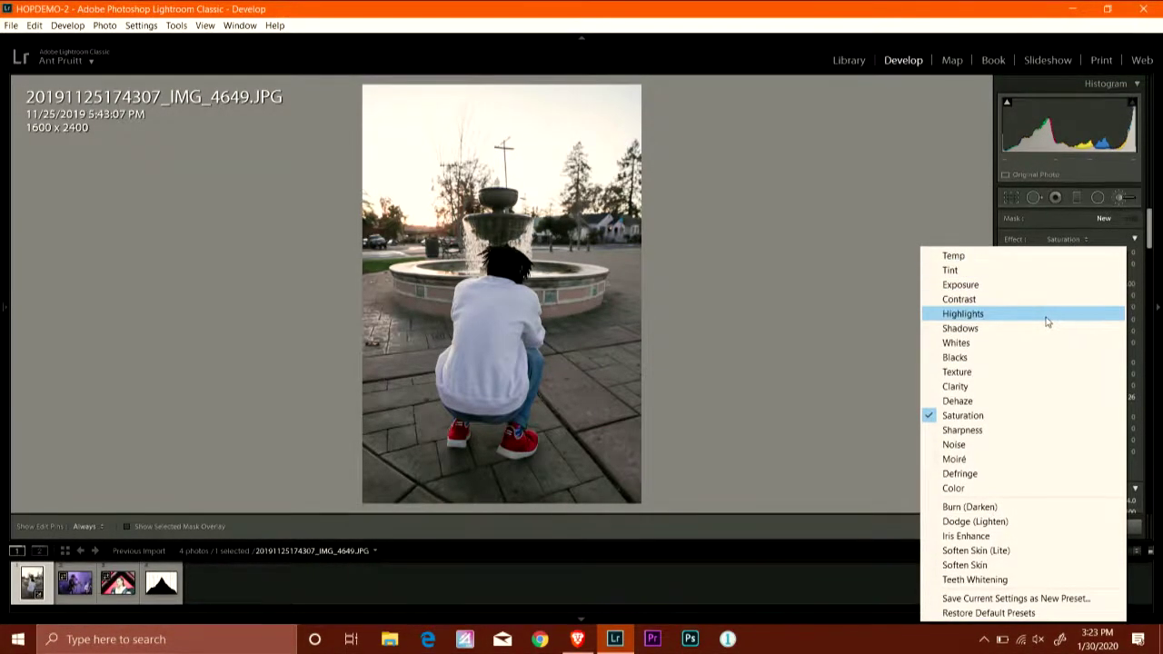
{"action": "left_click", "coordinate": [1002, 525]}
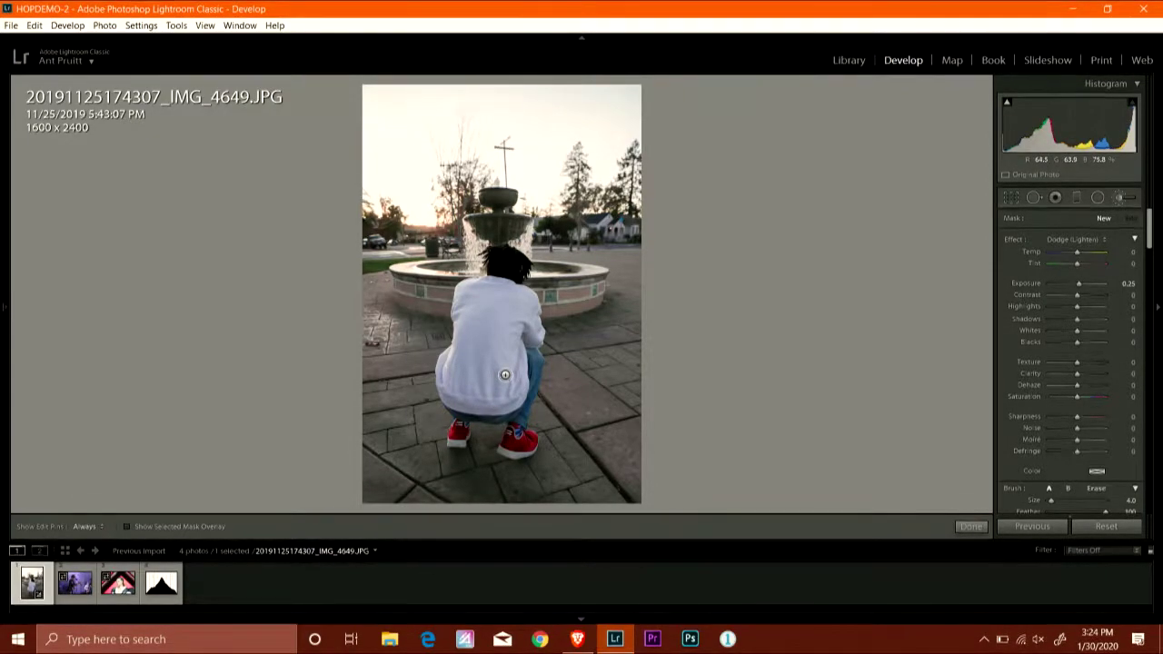
Step: Paint dodge strokes along the fabric folds on the lower back of the white sweatshirt, checking them with the edit pin hidden
{"action": "key", "text": "z"}
{"action": "scroll", "coordinate": [506, 250], "scroll_direction": "up", "scroll_amount": 10}
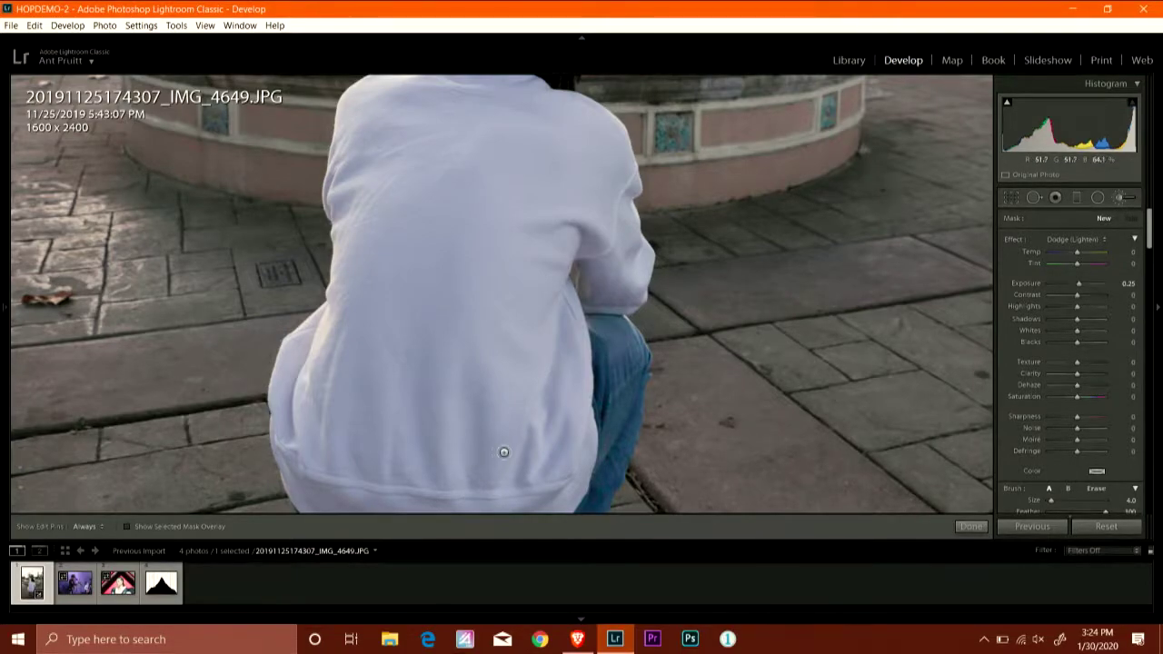
{"action": "left_click_drag", "start_coordinate": [503, 453], "coordinate": [523, 491]}
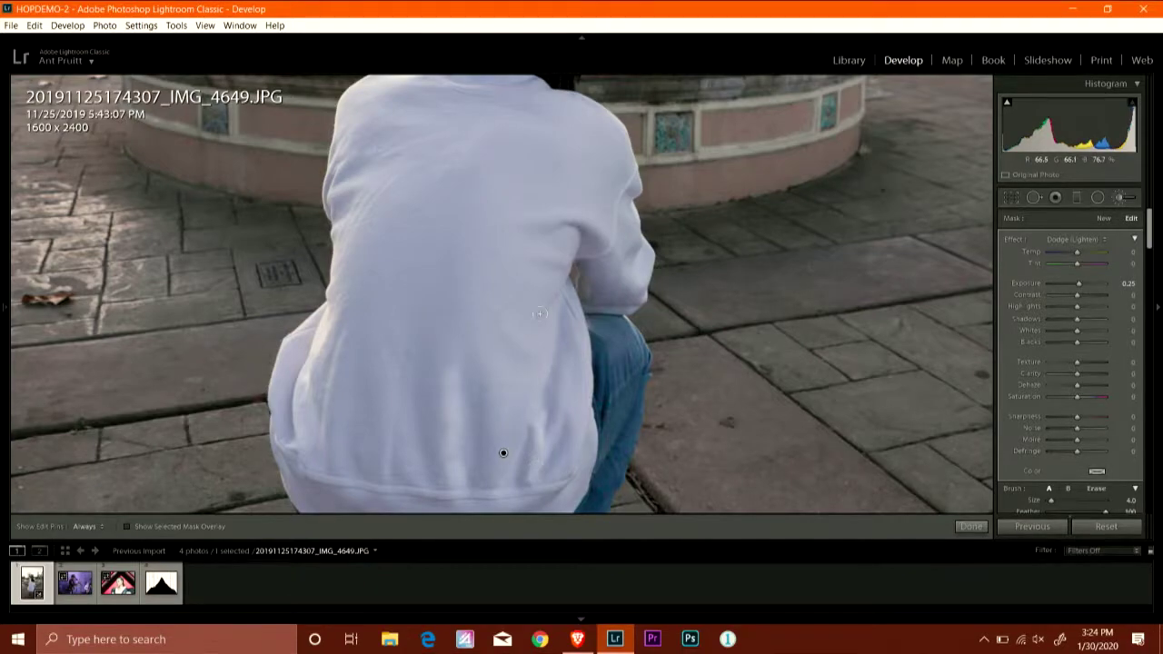
{"action": "key", "text": "h"}
{"action": "key", "text": "h"}
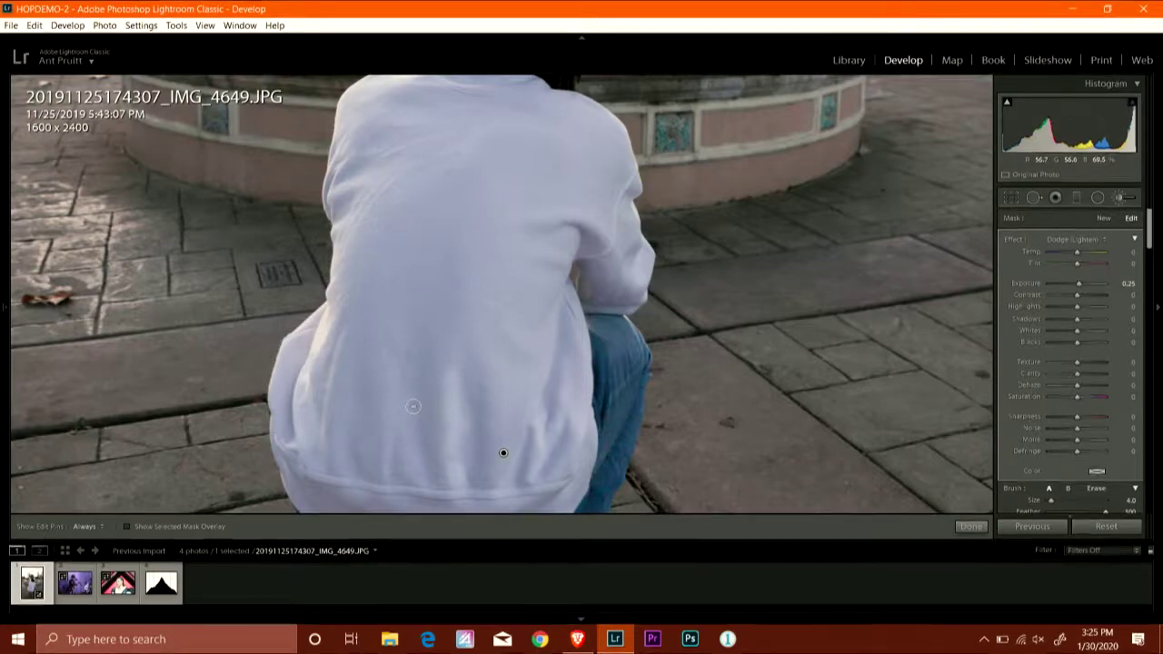
{"action": "key", "text": "h"}
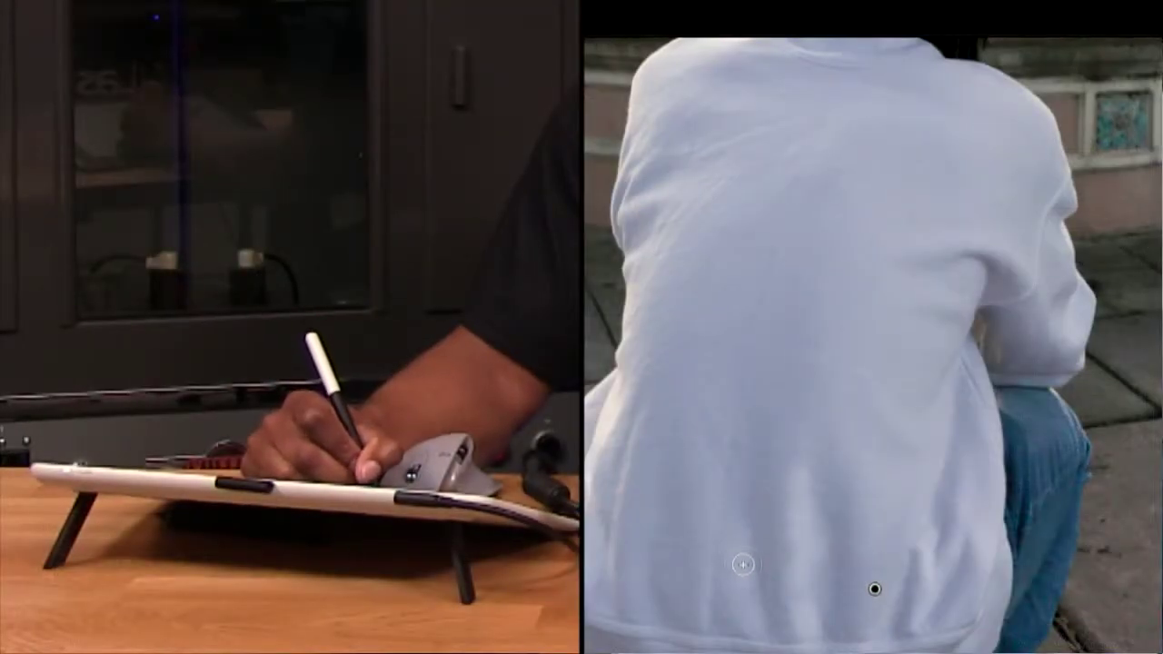
{"action": "left_click", "coordinate": [706, 464]}
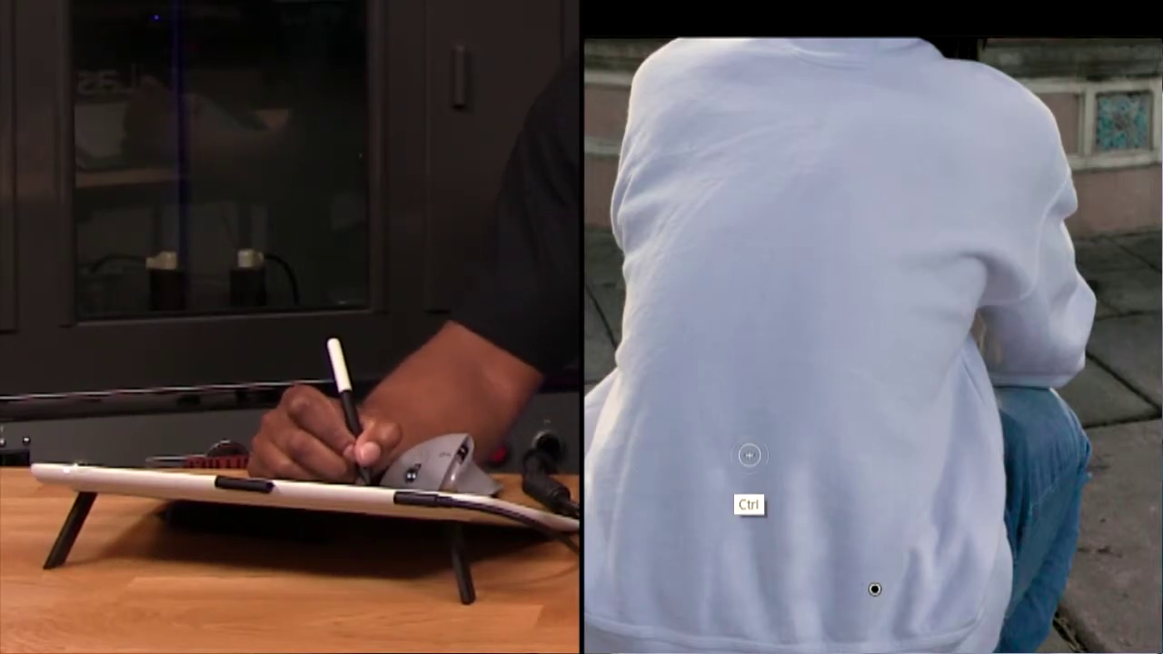
Step: Compare the whole photo side by side before and after editing, and inspect the sweatshirt's upper back up close
{"action": "key", "text": "ctrl+minus"}
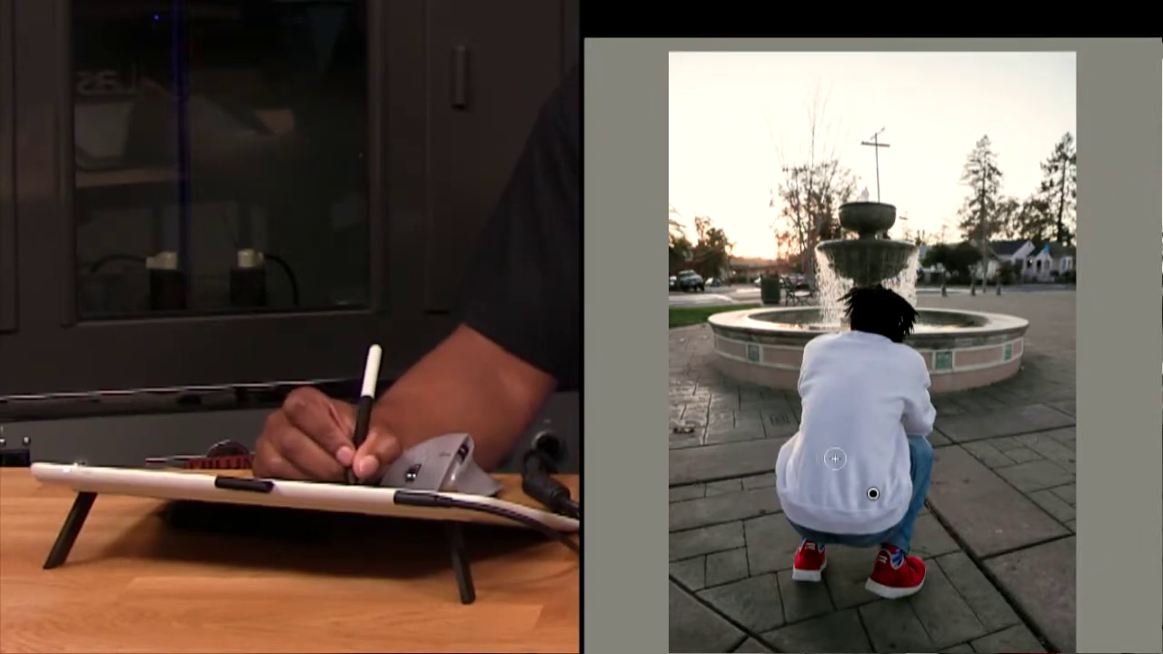
{"action": "key", "text": "y"}
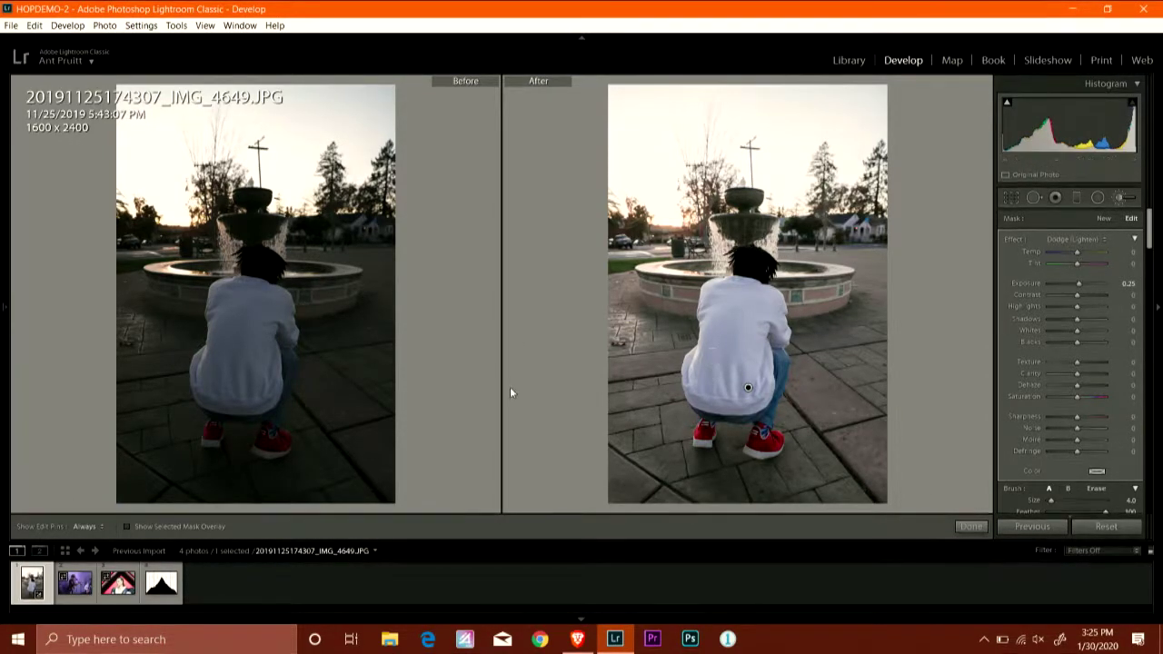
{"action": "key", "text": "y"}
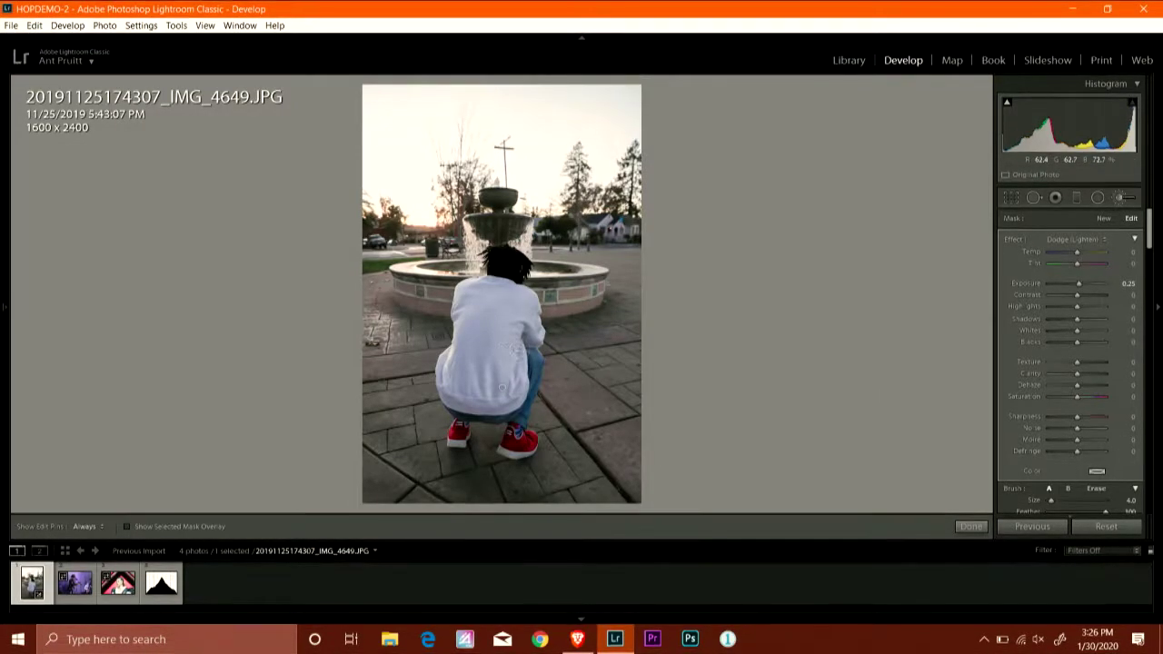
{"action": "key", "text": "z"}
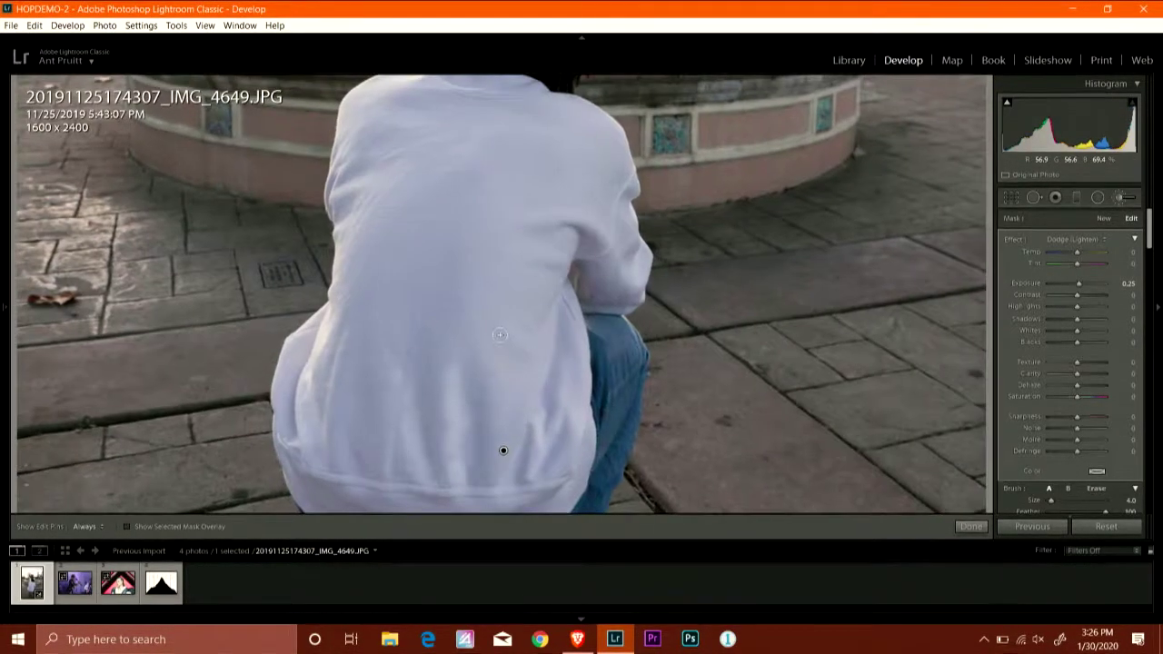
{"action": "mouse_move", "coordinate": [487, 306]}
{"action": "left_mouse_down"}
{"action": "mouse_move", "coordinate": [493, 345]}
{"action": "mouse_move", "coordinate": [459, 323]}
{"action": "left_mouse_up"}
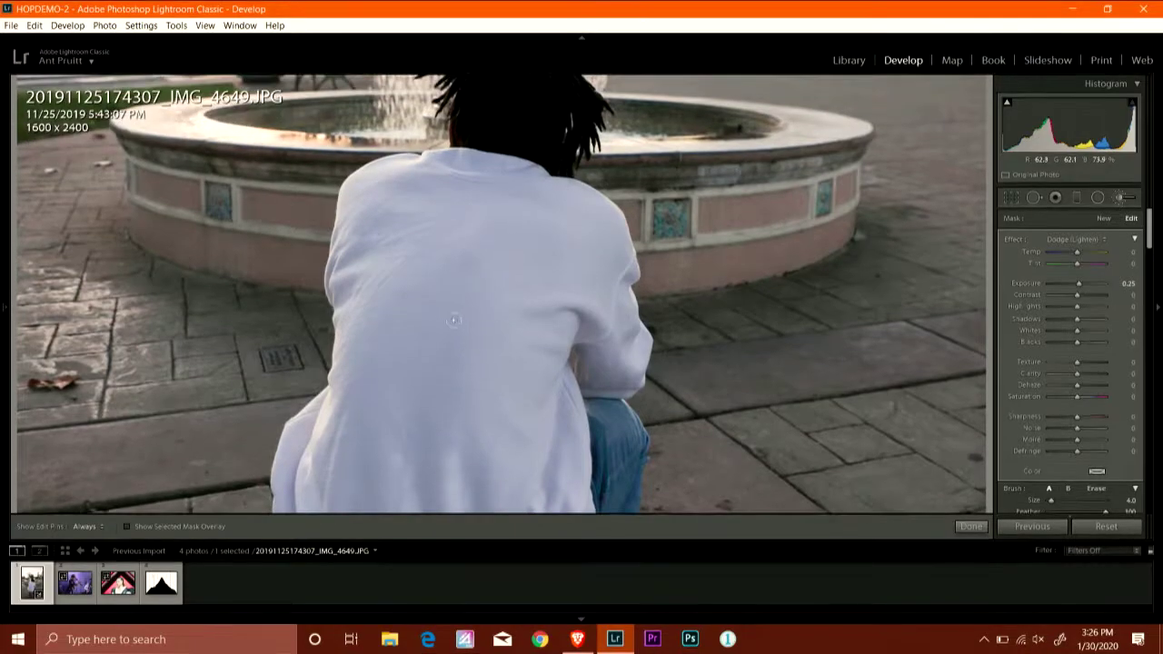